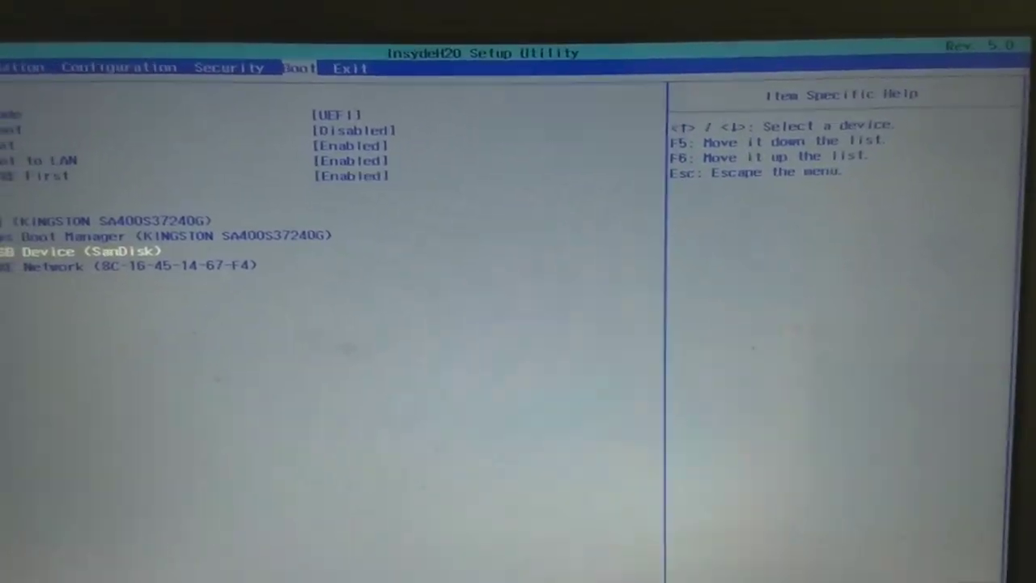
# Move the SanDisk EFI USB device to the top of the EFI boot order and save-exit
pyautogui.press('F5')
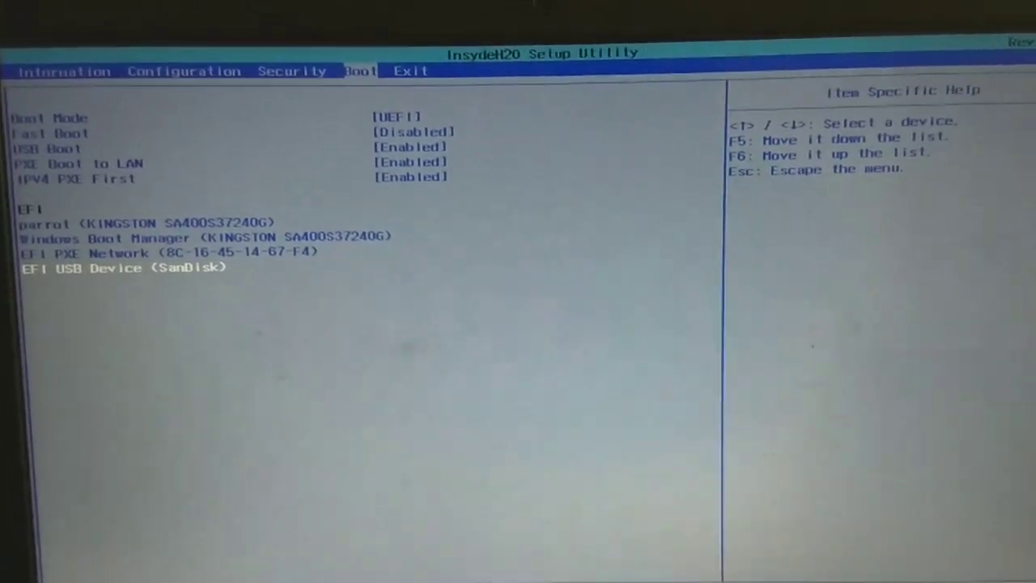
pyautogui.press('F6')
pyautogui.press('F6')
pyautogui.press('F6')
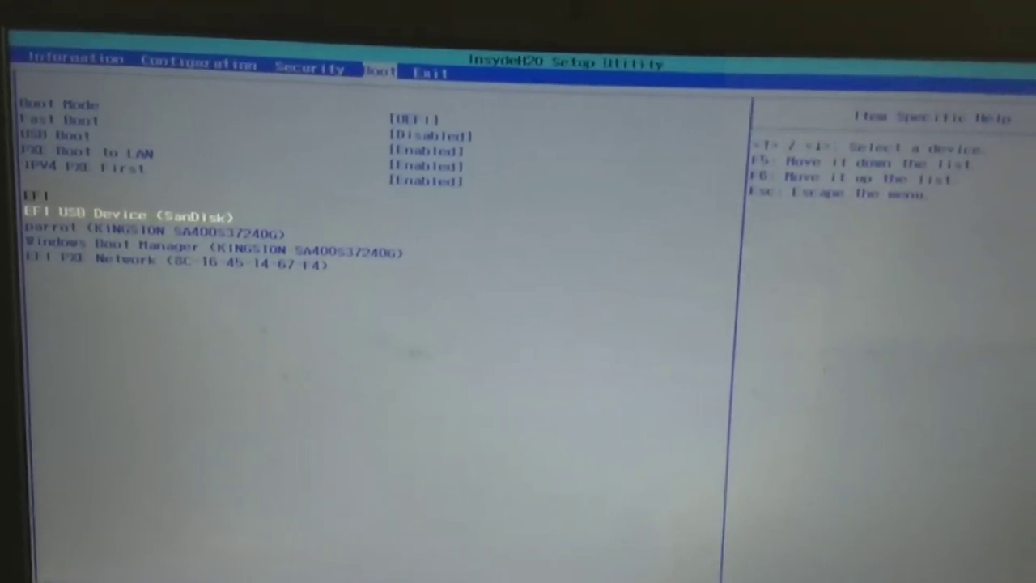
pyautogui.press('F10')
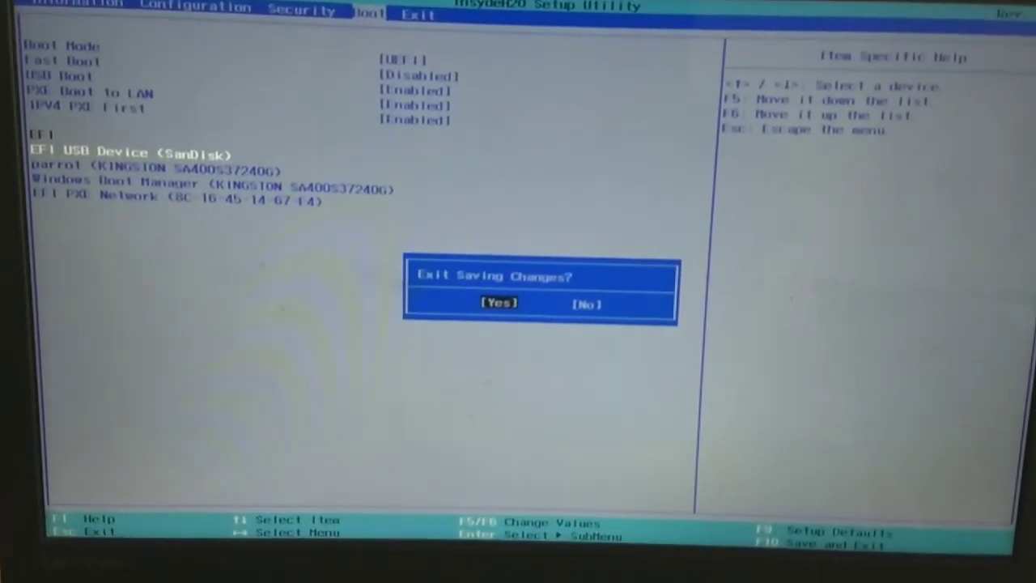
# Confirm saving the boot order changes so the PC reboots from the SanDisk USB drive
pyautogui.press('Return')
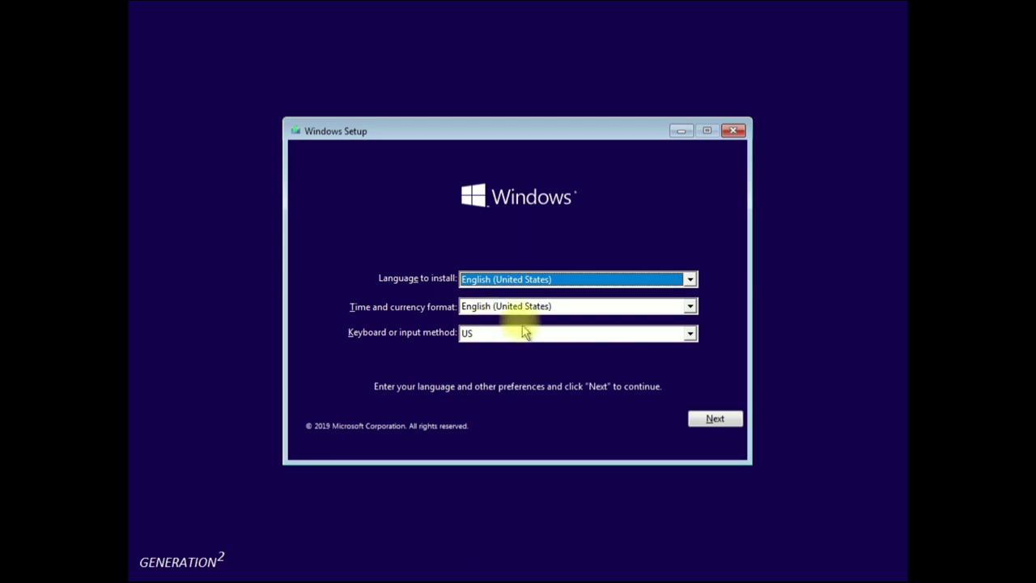
# Keep English (United States) language and US keyboard settings and start the Windows installation
pyautogui.click(712, 421)
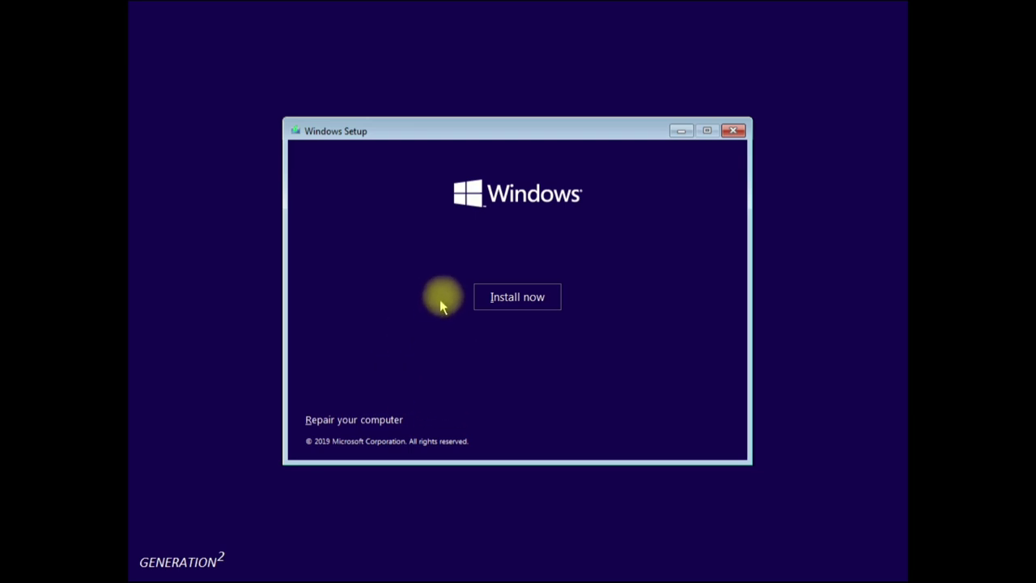
pyautogui.click(500, 300)
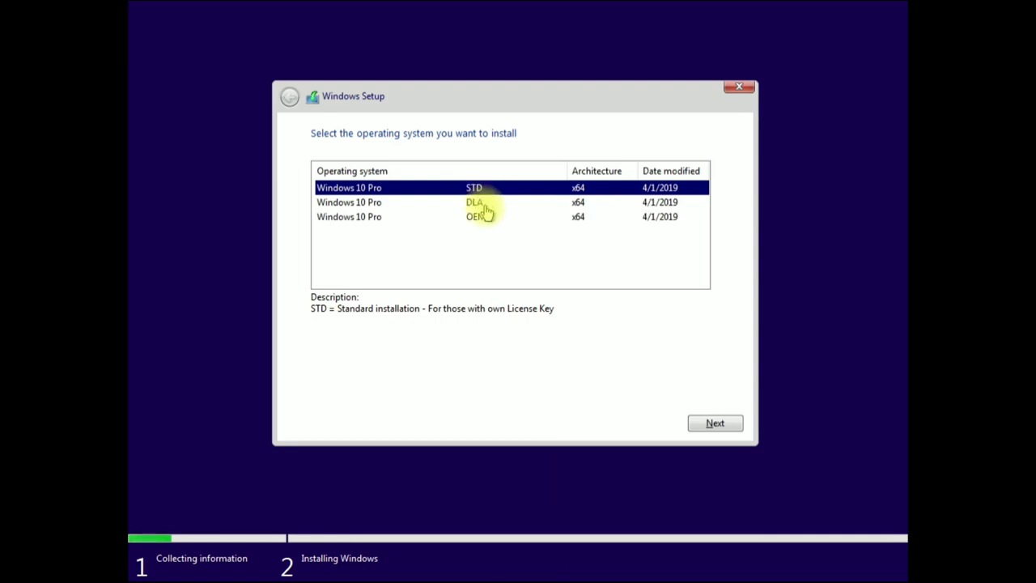
# Choose the Windows 10 Pro DLA x64 edition and continue to the license terms
pyautogui.click(485, 204)
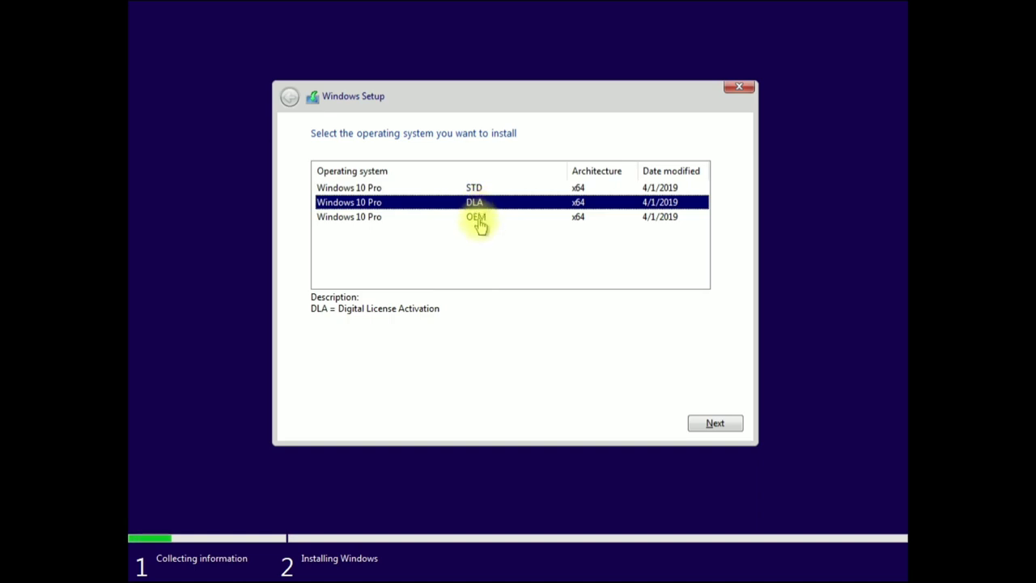
pyautogui.click(710, 422)
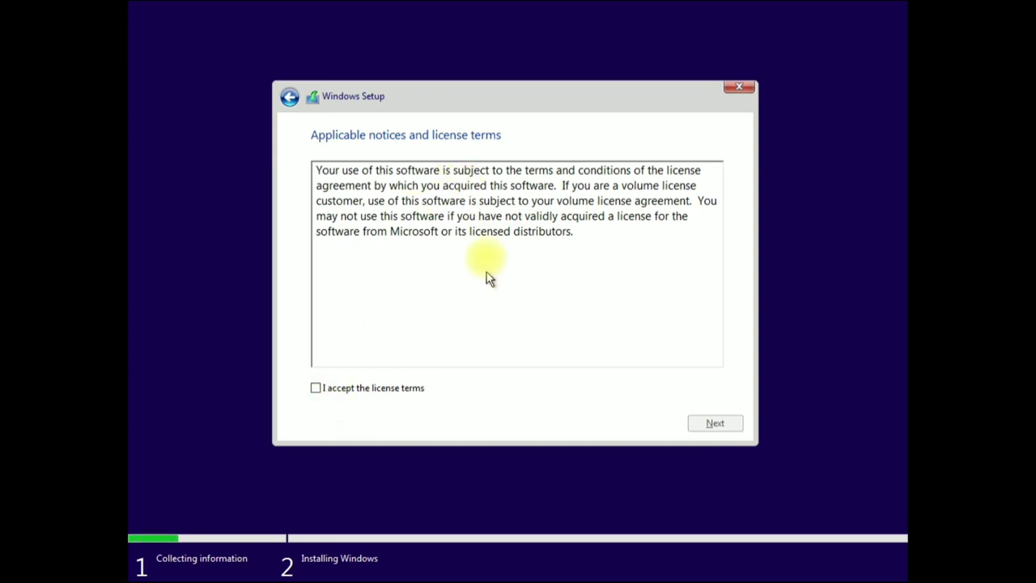
# Accept the Windows 10 license terms and continue
pyautogui.click(353, 392)
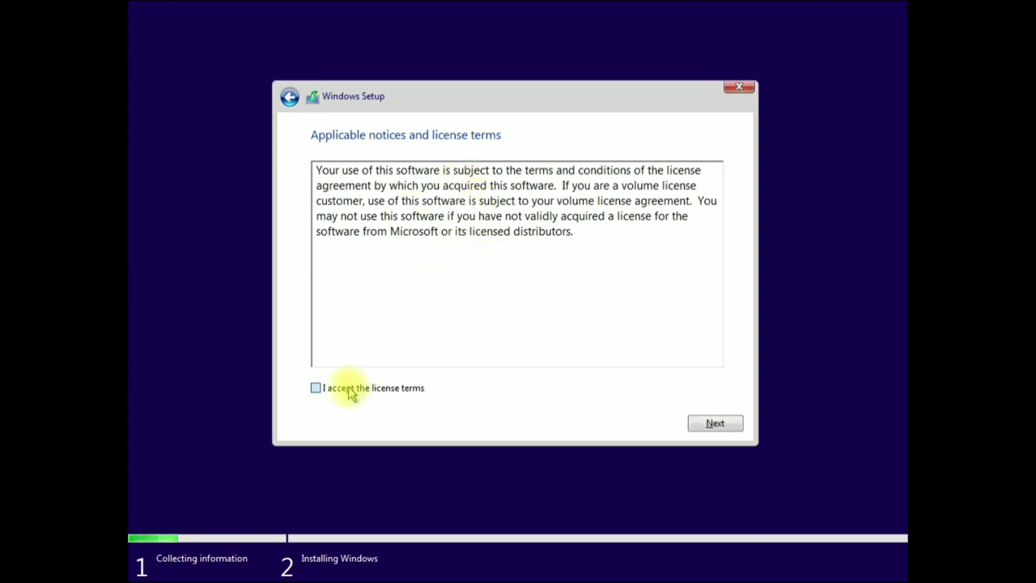
pyautogui.click(714, 424)
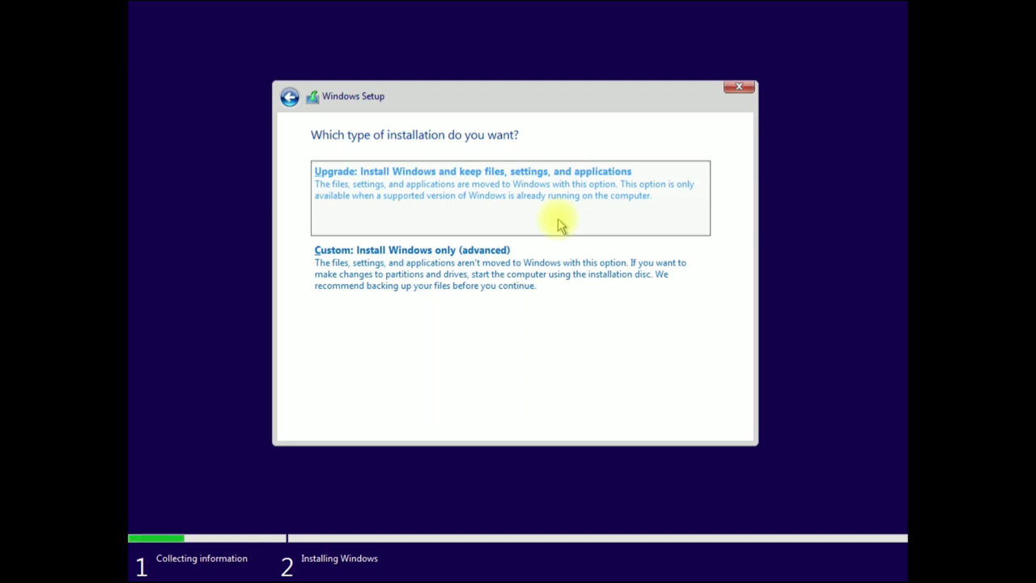
# Choose 'Custom: Install Windows only (advanced)' as the installation type
pyautogui.click(534, 271)
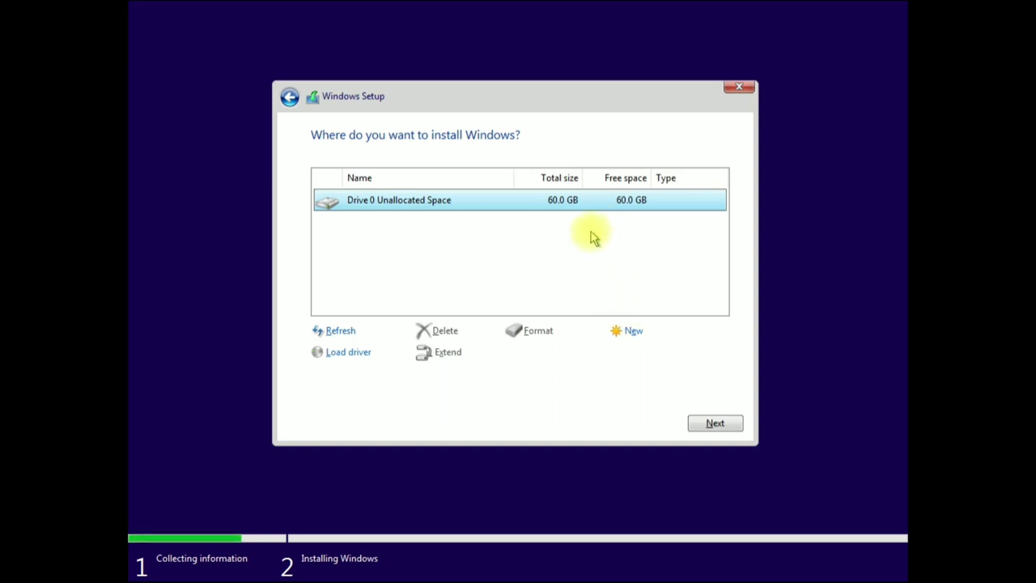
# Create a 50000 MB partition on Drive 0, accepting the extra system partitions notice
pyautogui.click(624, 331)
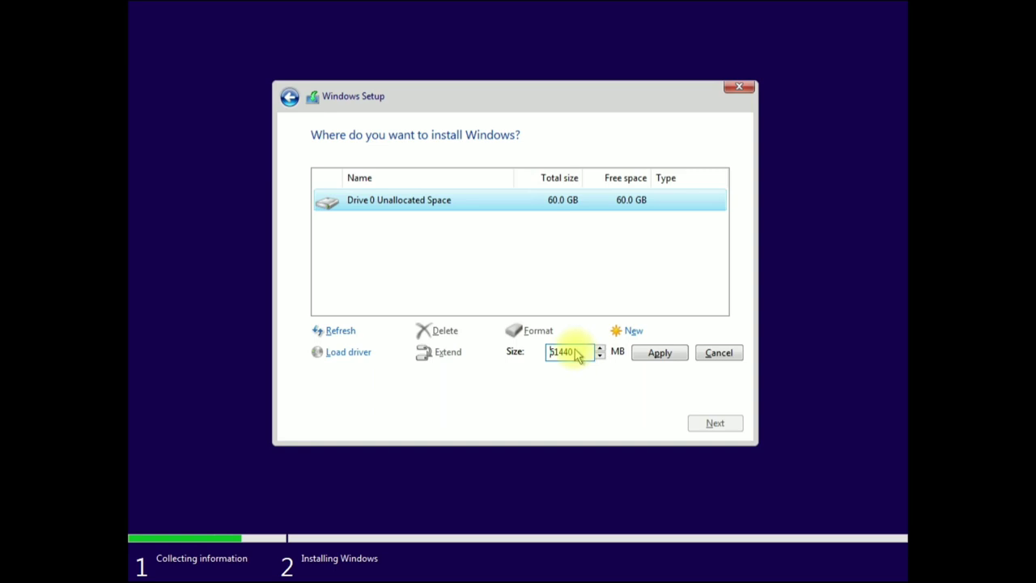
pyautogui.press('BackSpace')
pyautogui.press('BackSpace')
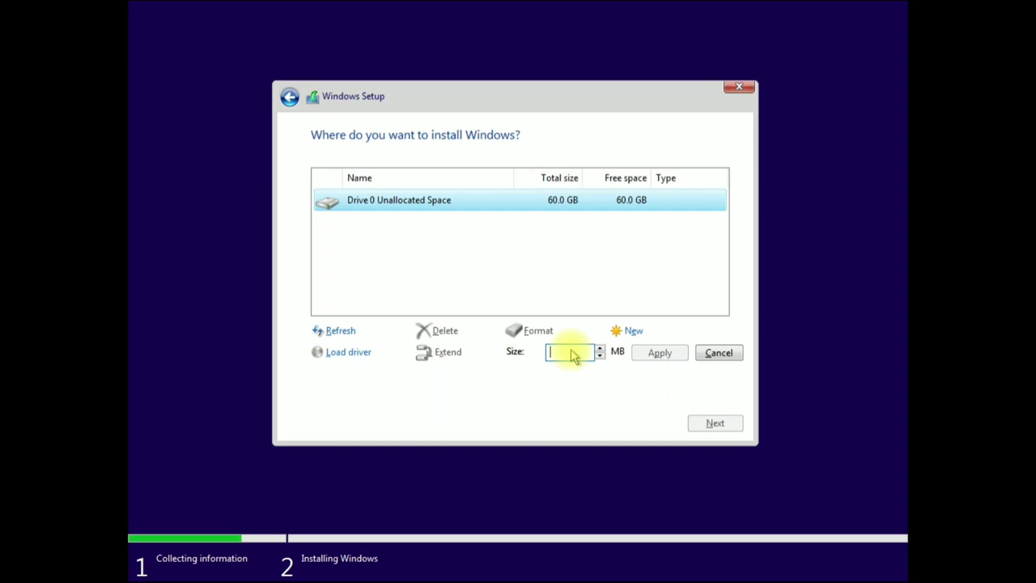
pyautogui.write('5000')
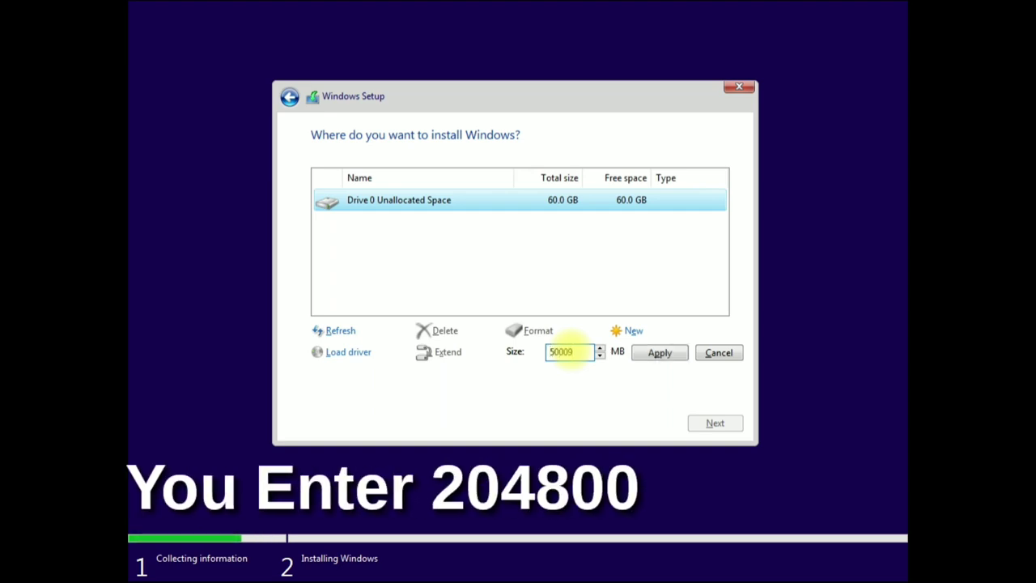
pyautogui.write('0')
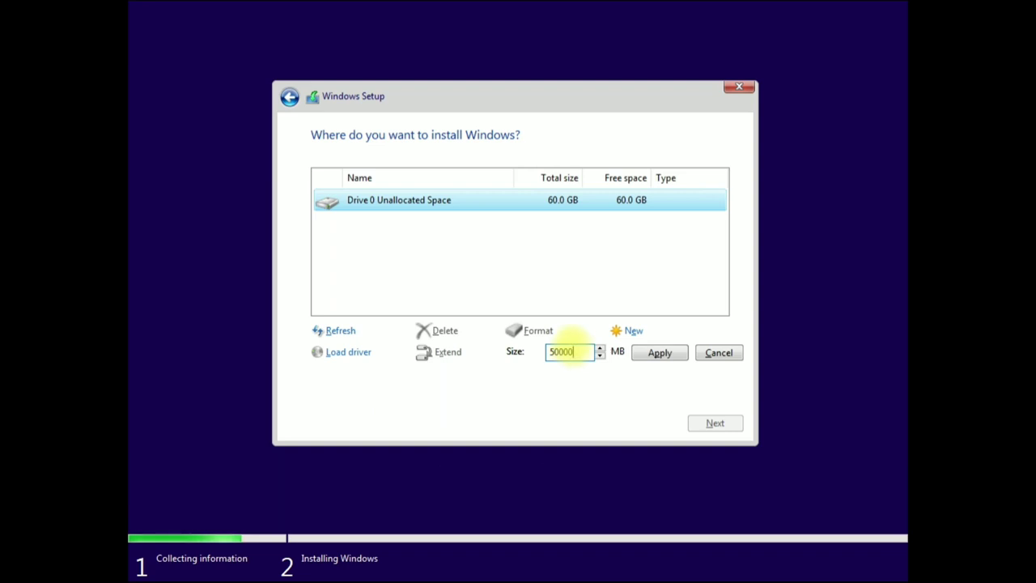
pyautogui.click(657, 353)
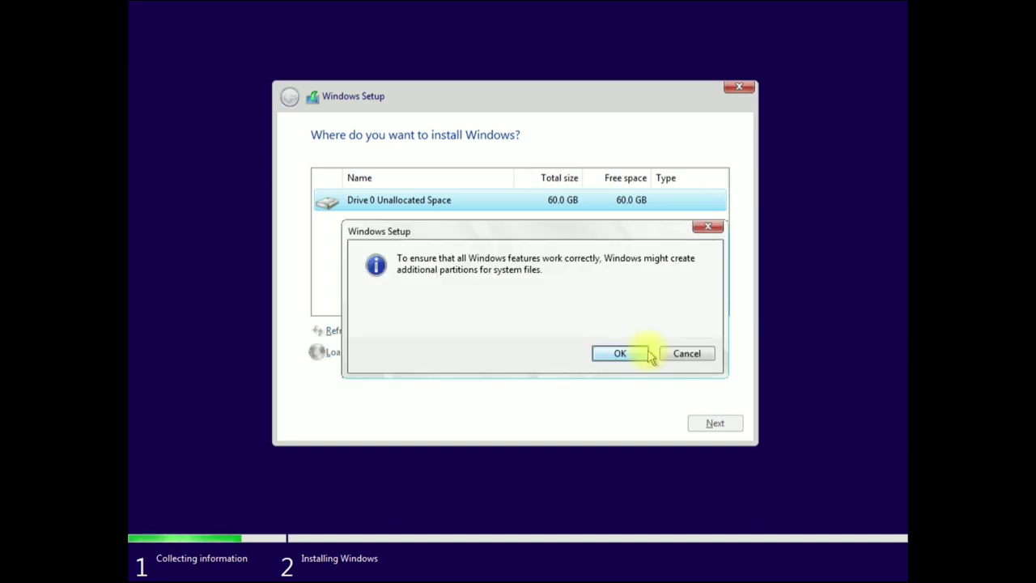
pyautogui.click(620, 354)
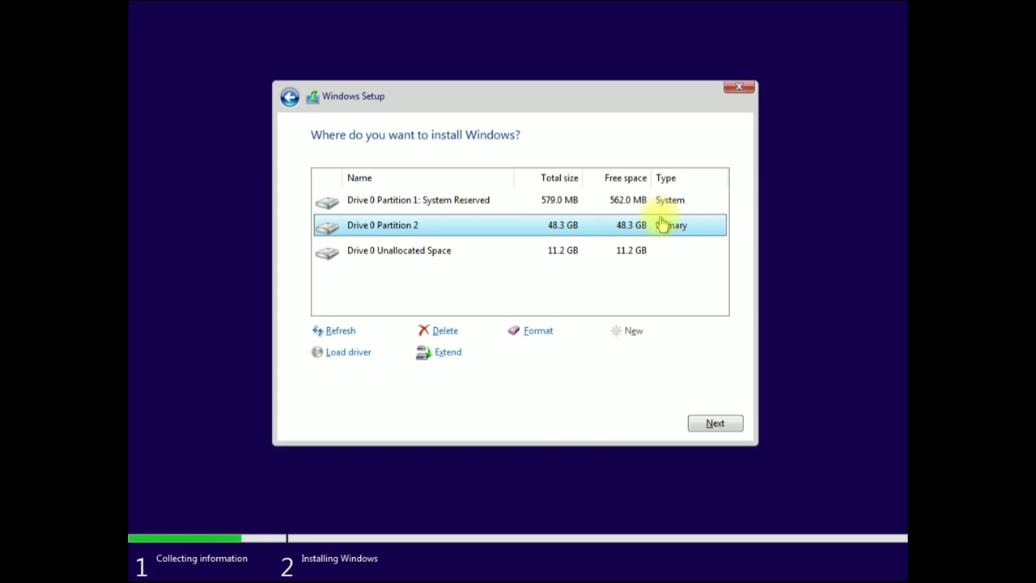
# Install Windows onto Partition 2 and focus the VM once it restarts
pyautogui.click(713, 428)
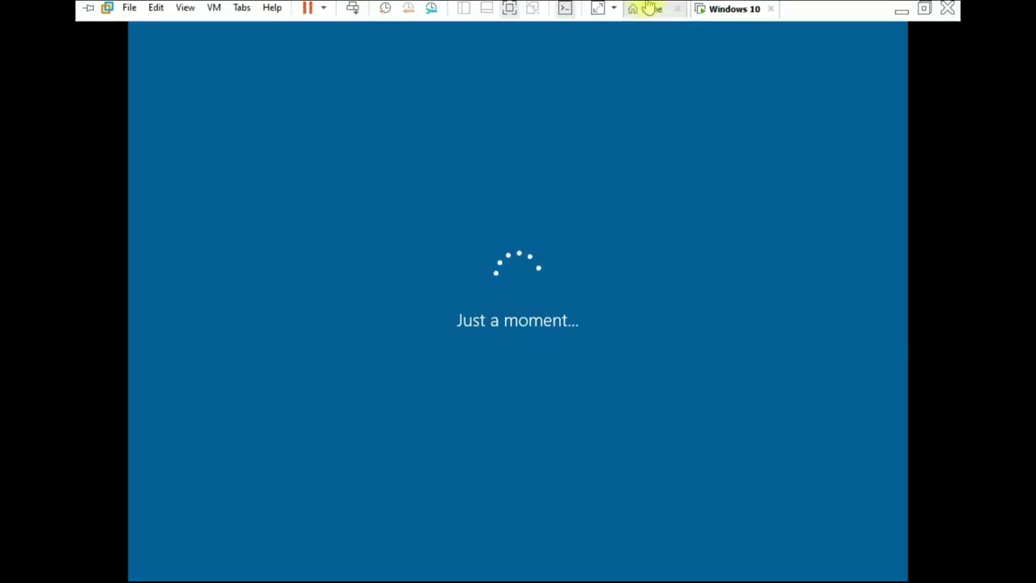
pyautogui.click(658, 212)
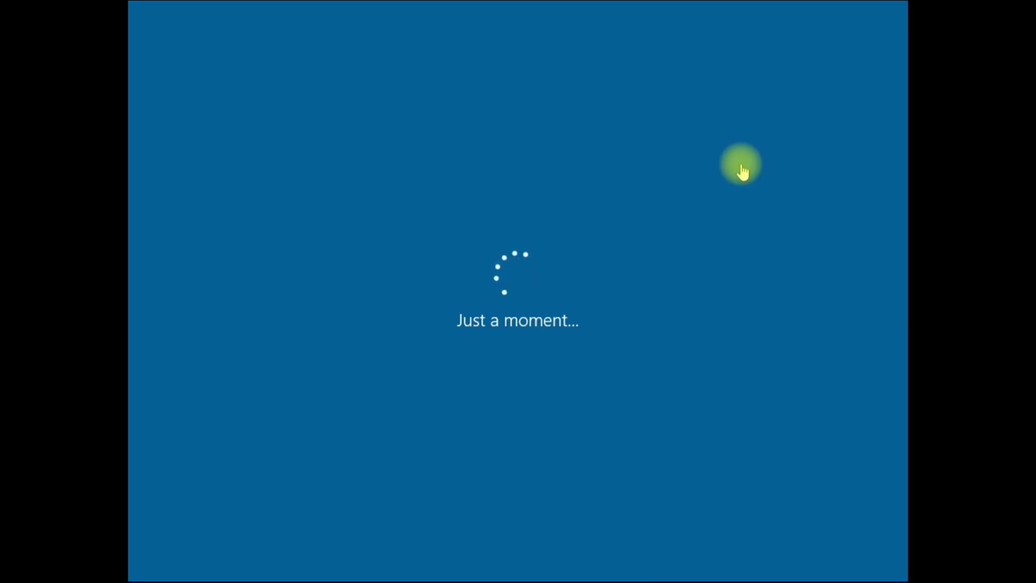
# Give the virtual machine keyboard and mouse control while setup keeps preparing
pyautogui.click(664, 187)
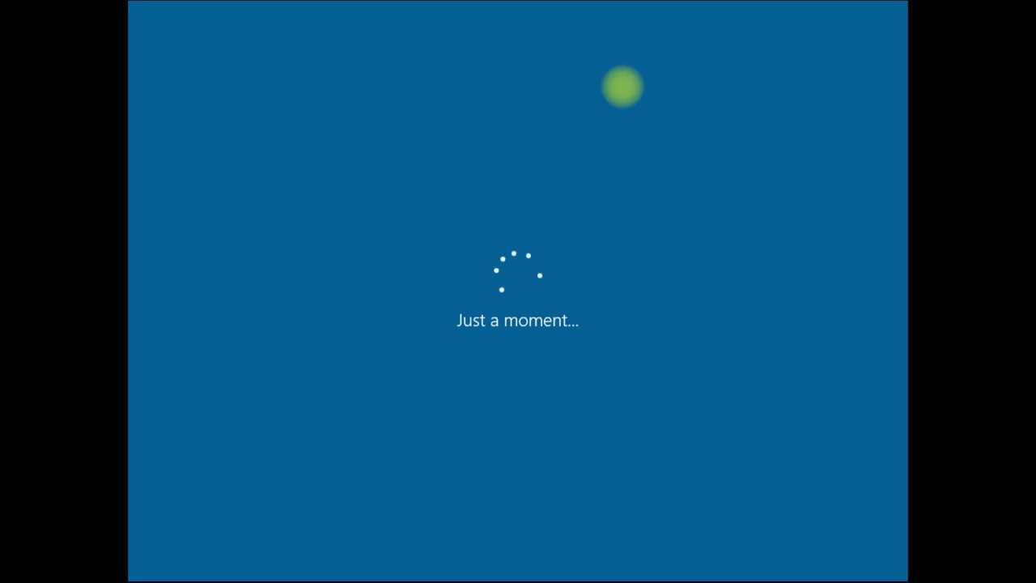
pyautogui.click(623, 87)
pyautogui.click(901, 121)
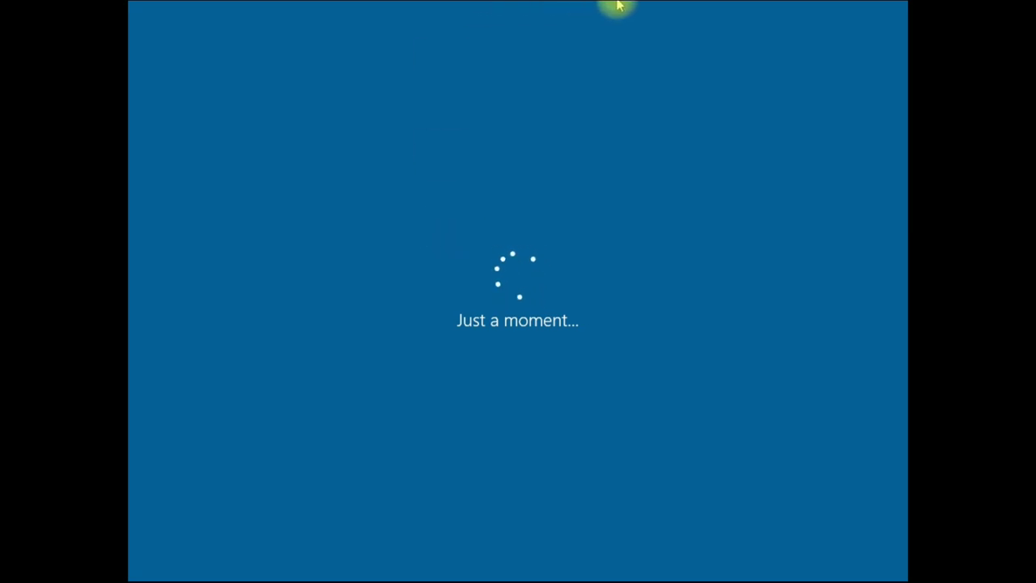
# Exit the virtual machine's full-screen mode so it shows in a window
pyautogui.moveTo(693, 8)
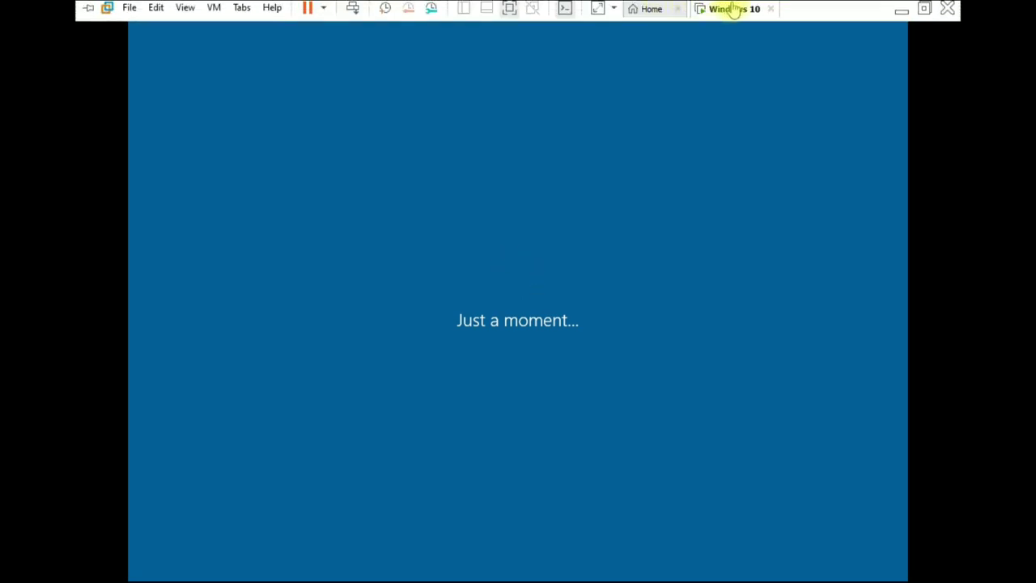
pyautogui.click(927, 9)
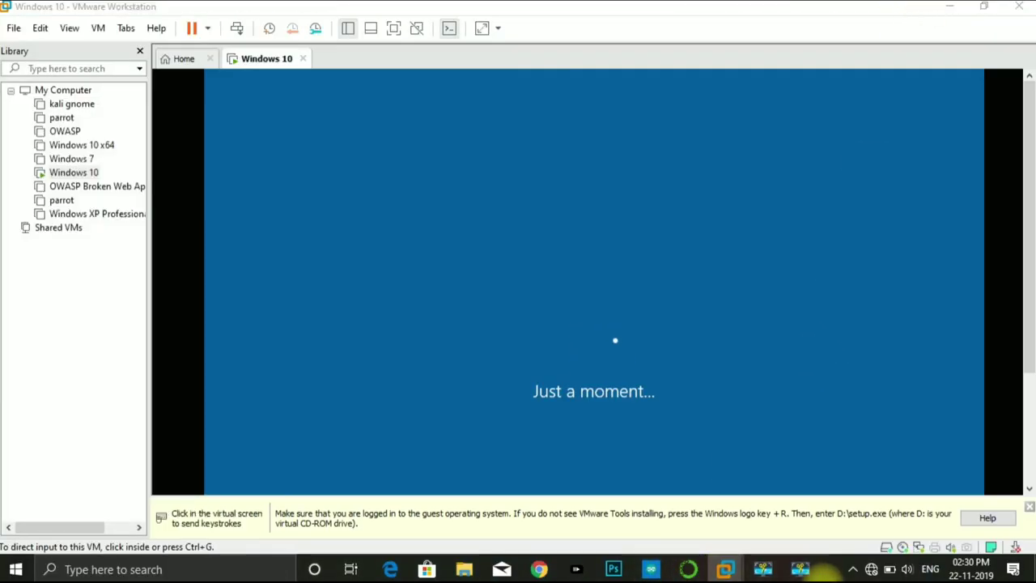
pyautogui.click(800, 570)
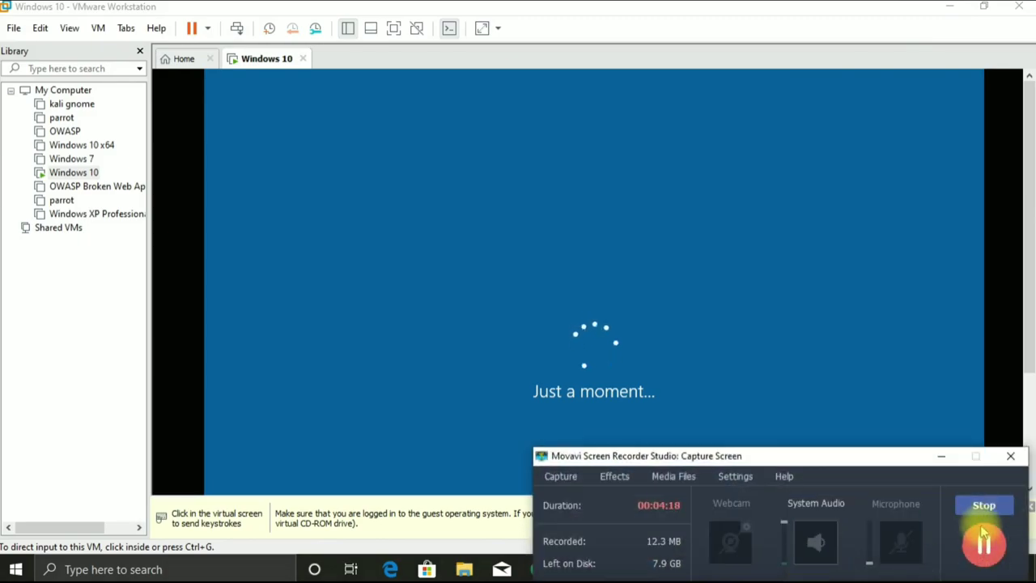
pyautogui.click(983, 541)
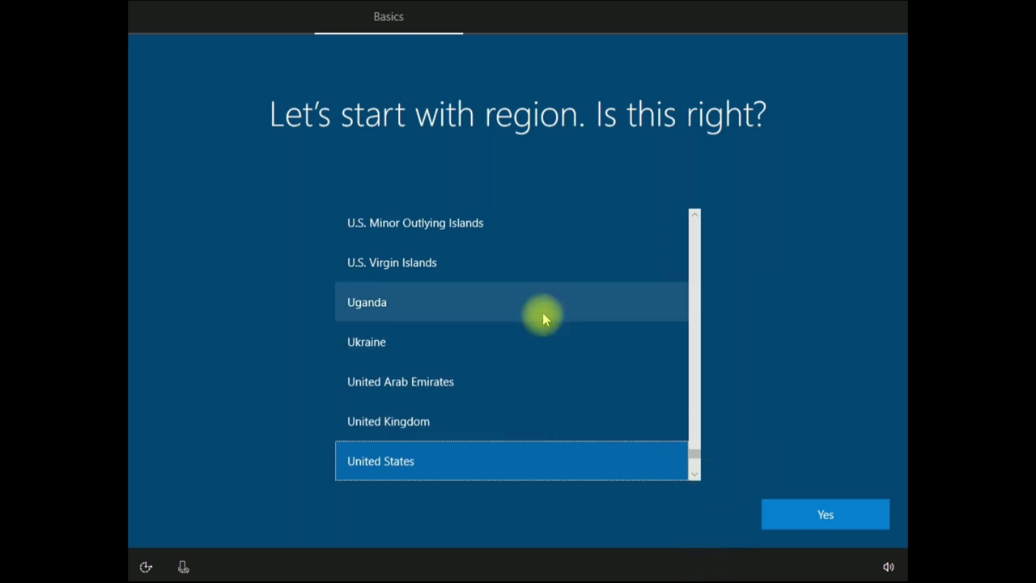
# Set the region to India and accept the US keyboard layout
pyautogui.click(692, 324)
pyautogui.click(466, 403)
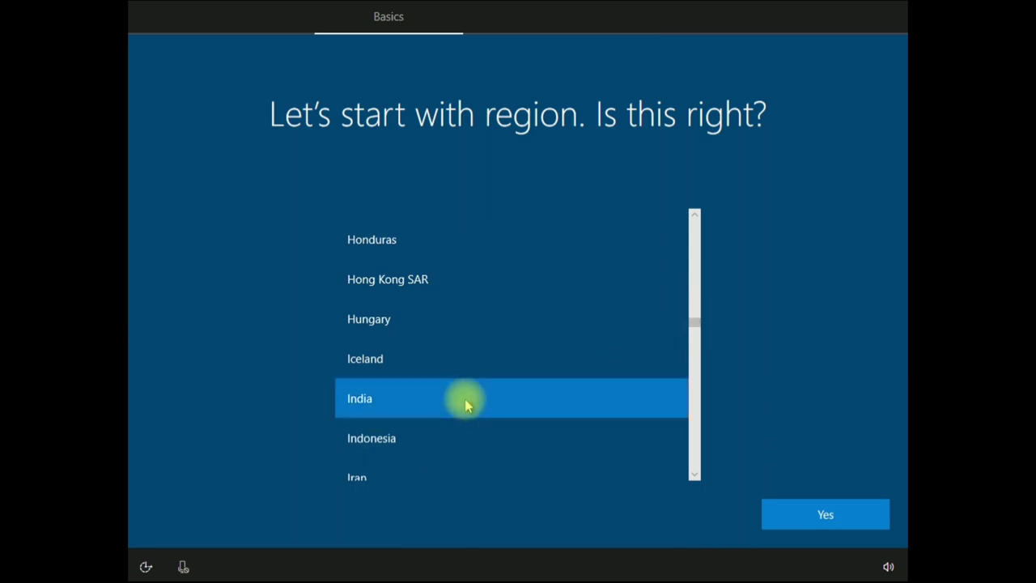
pyautogui.click(864, 513)
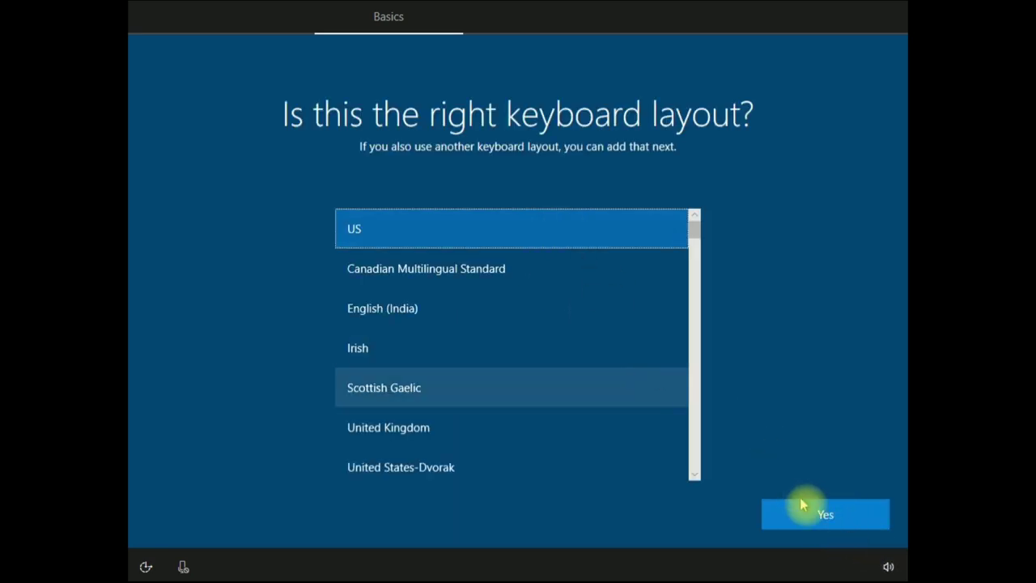
pyautogui.click(806, 510)
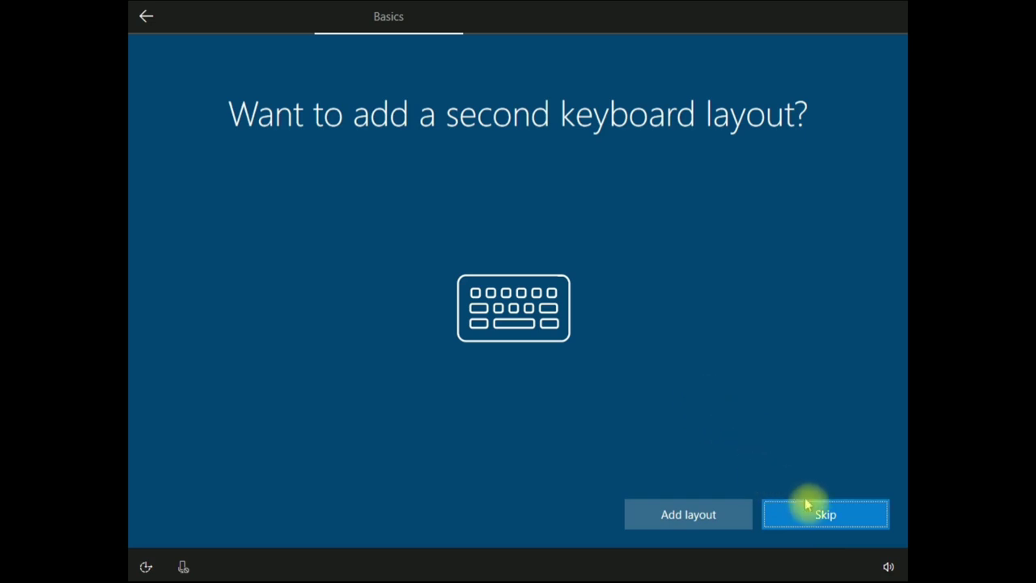
# Skip adding a second keyboard layout and continue offline with limited setup
pyautogui.click(810, 514)
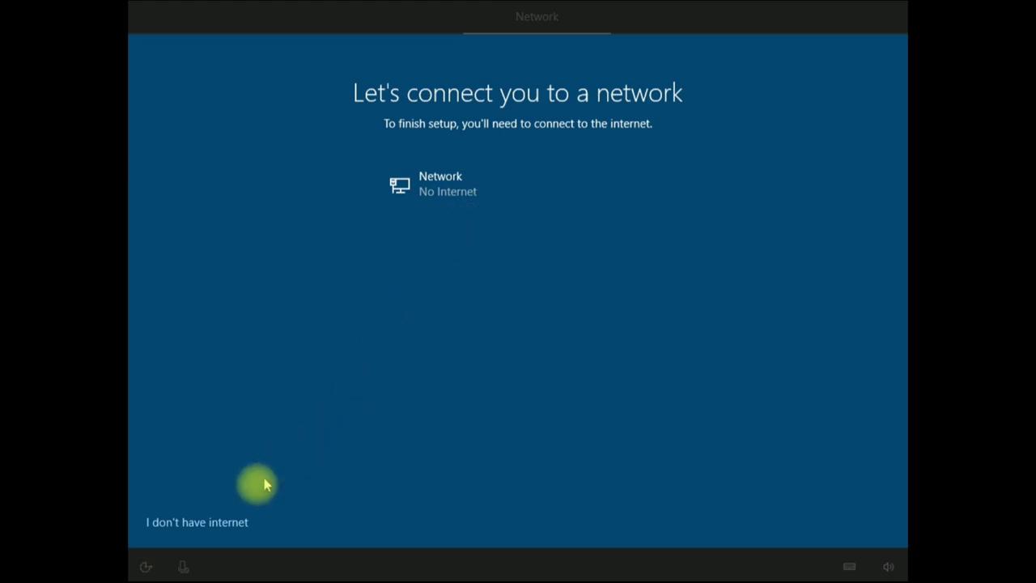
pyautogui.click(213, 524)
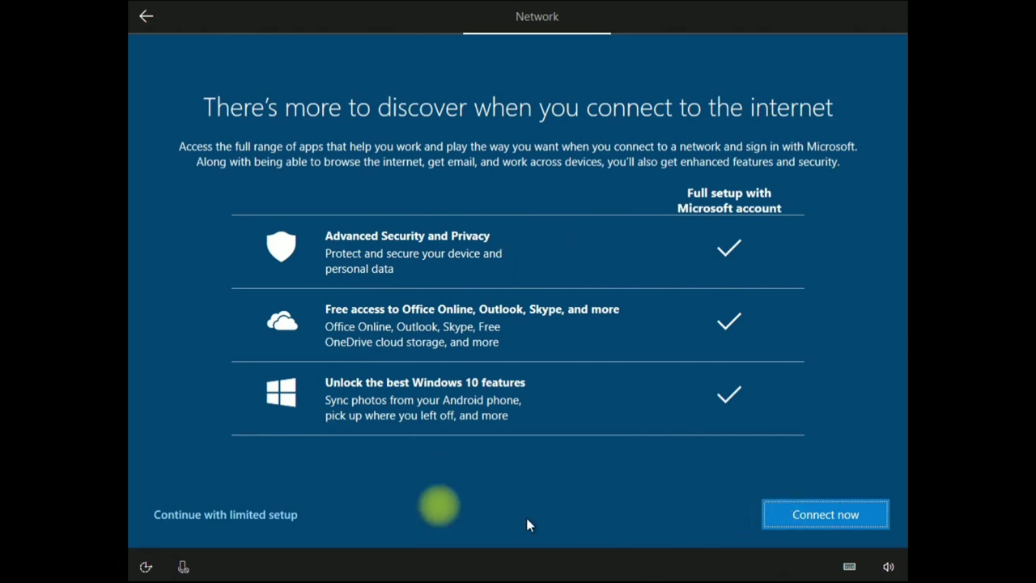
pyautogui.click(264, 519)
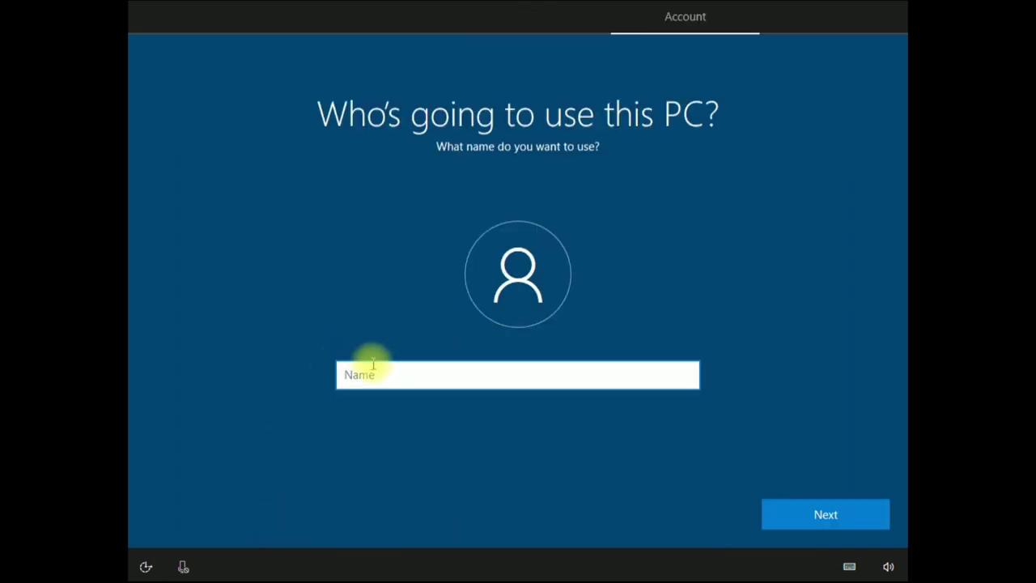
# Create the local account by entering a user name, a password and the password confirmation
pyautogui.write('kirix')
pyautogui.click(852, 516)
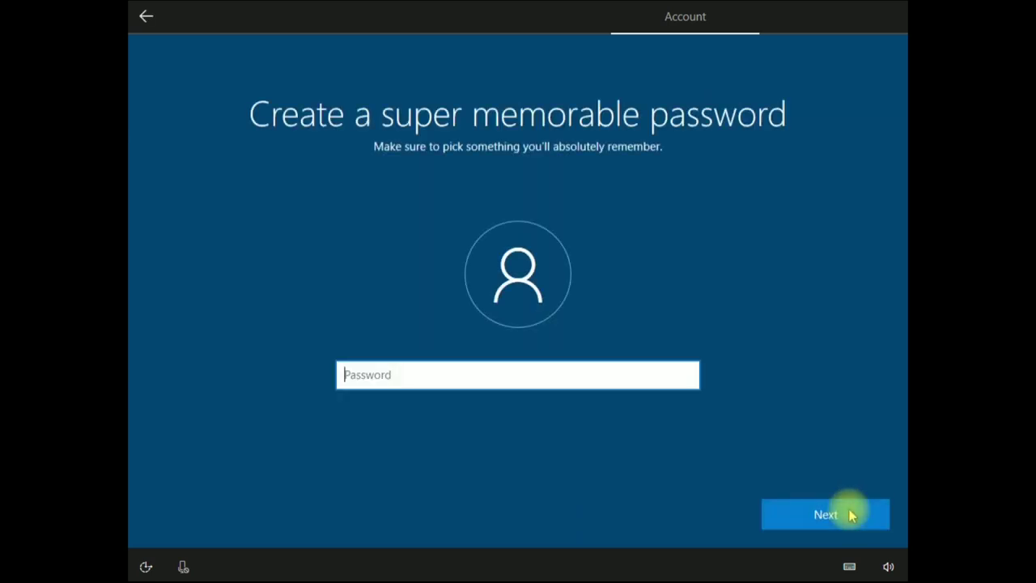
pyautogui.write('*****')
pyautogui.click(852, 516)
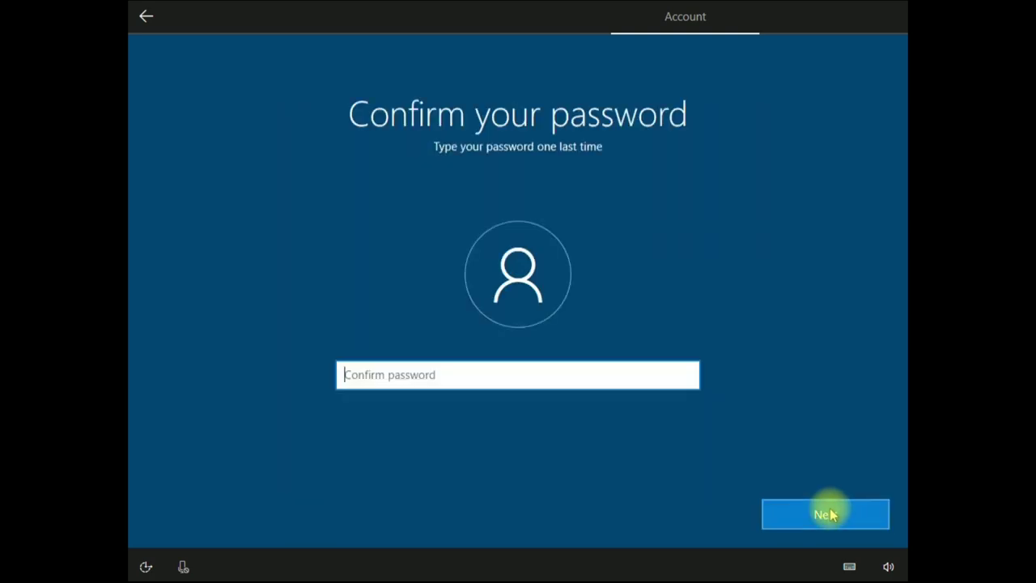
pyautogui.write('*****')
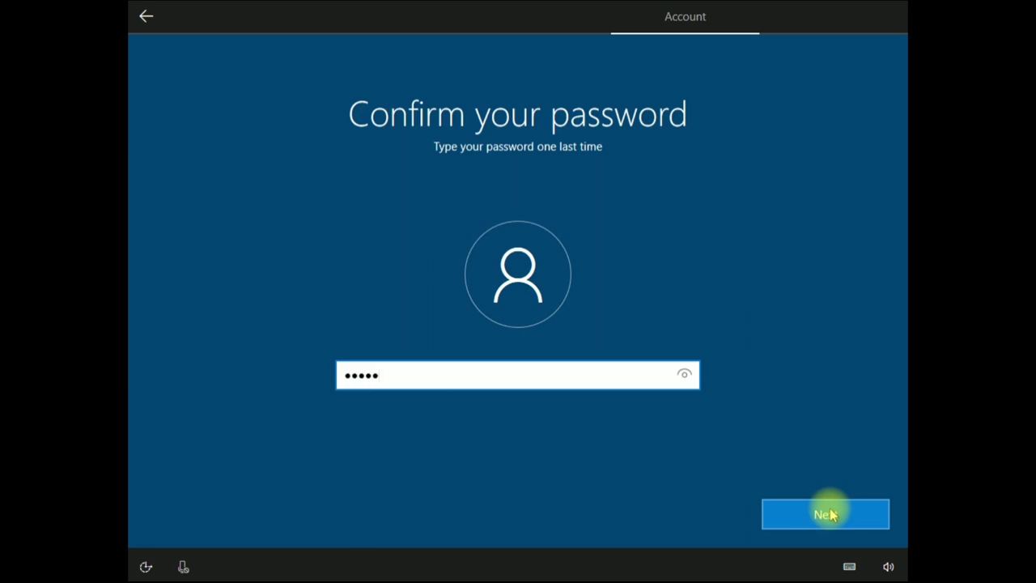
pyautogui.click(830, 515)
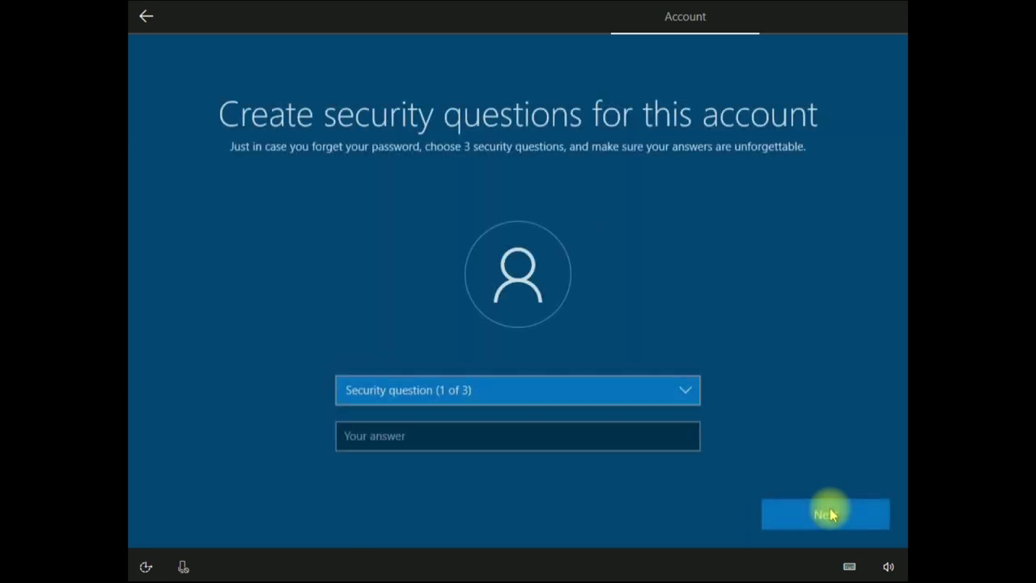
# Answer the three security questions, including the first pet's name and where the parents met
pyautogui.click(680, 389)
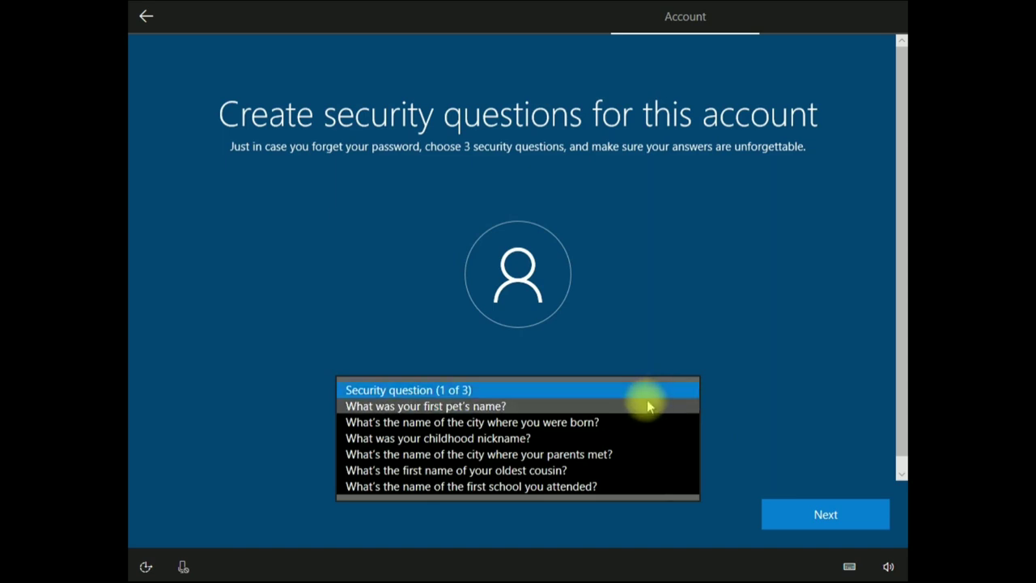
pyautogui.click(643, 406)
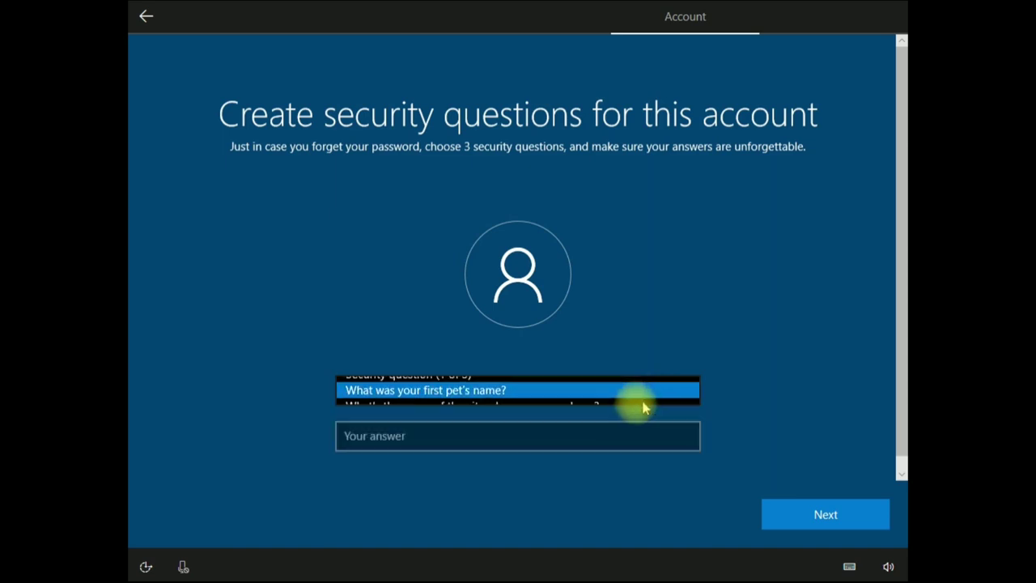
pyautogui.click(561, 437)
pyautogui.write('a')
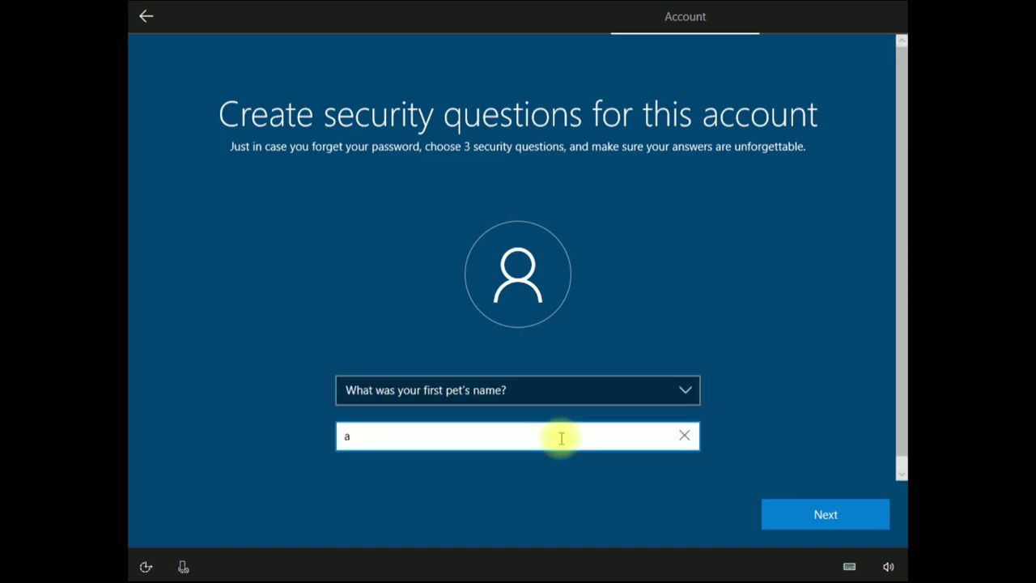
pyautogui.press('Return')
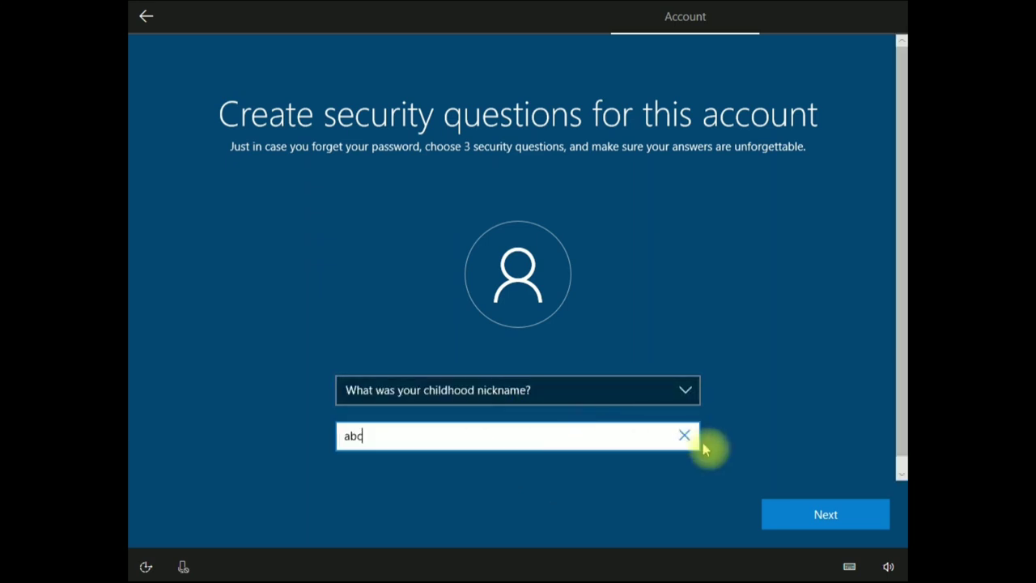
pyautogui.click(778, 515)
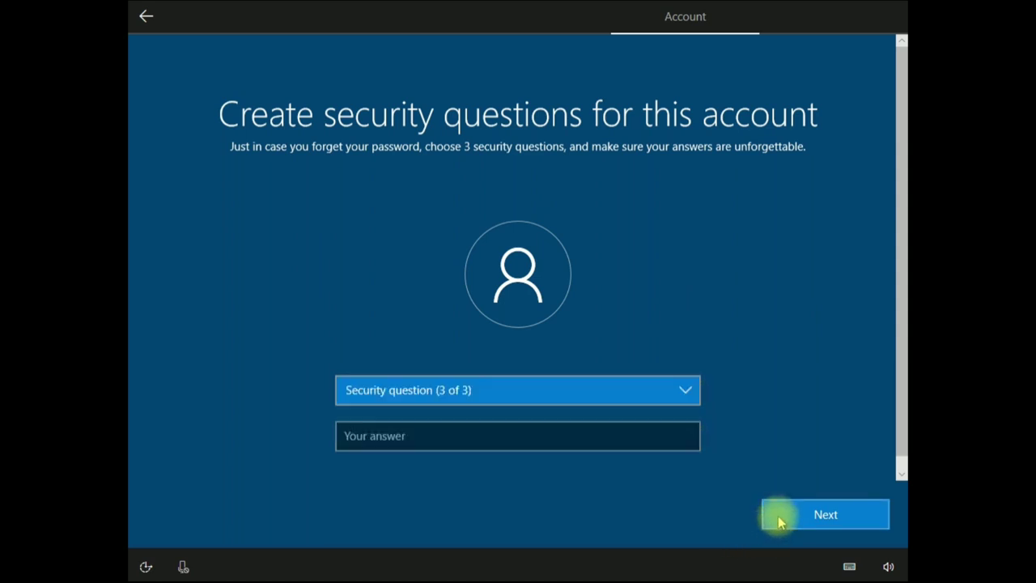
pyautogui.click(613, 388)
pyautogui.click(569, 423)
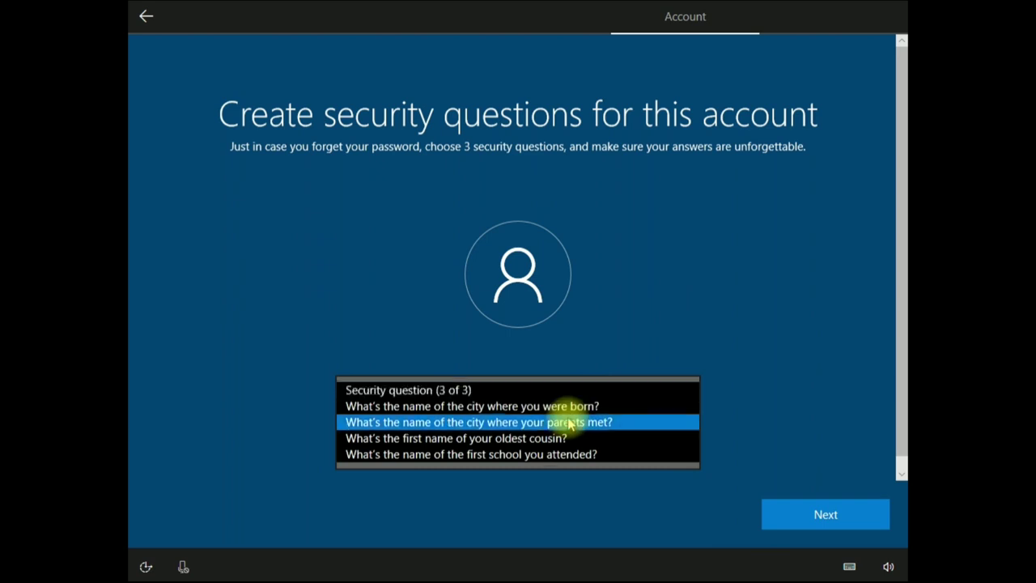
pyautogui.click(551, 434)
pyautogui.write('we')
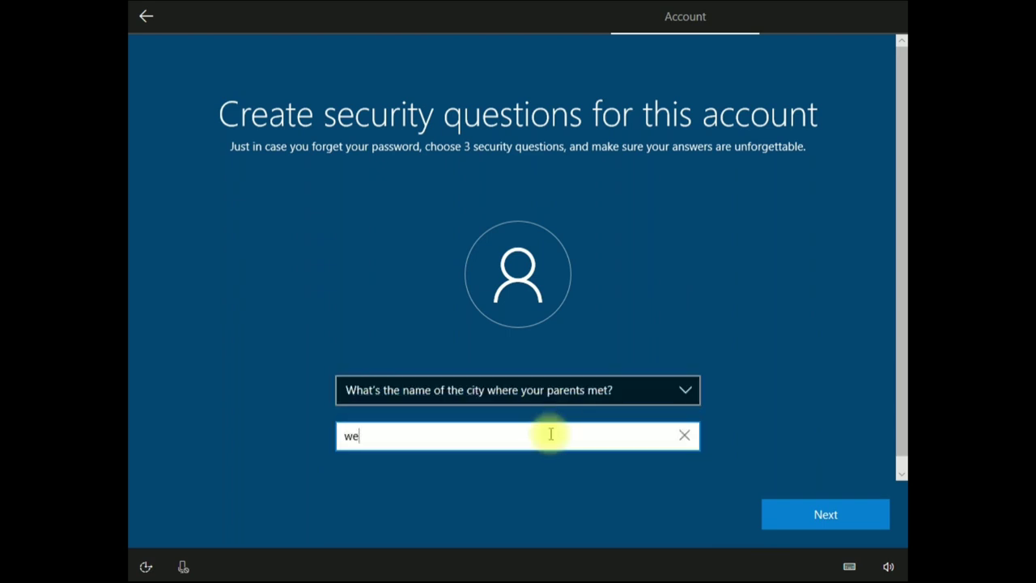
pyautogui.click(827, 510)
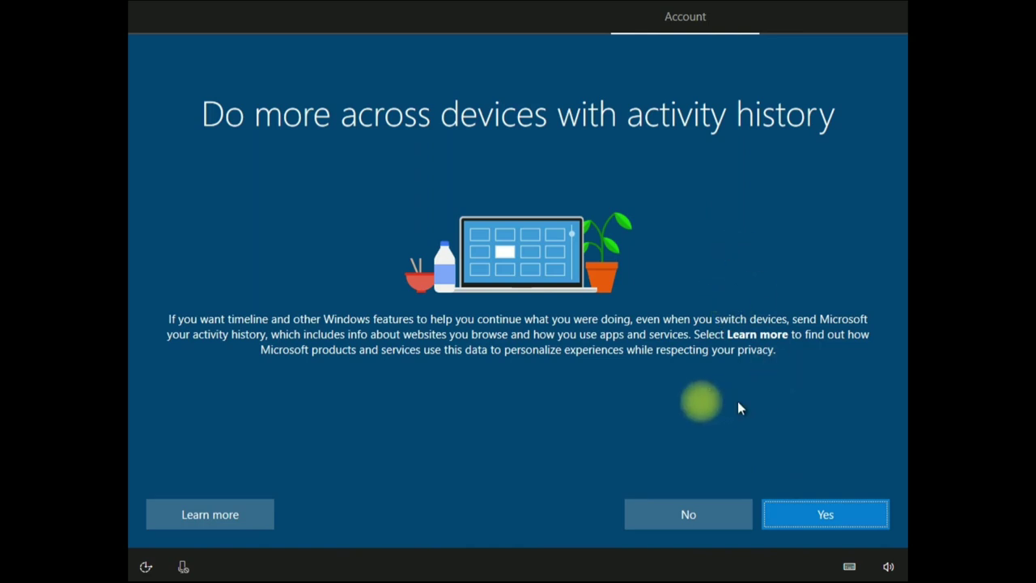
# Agree to activity history, accept Cortana, and accept the privacy settings
pyautogui.click(838, 526)
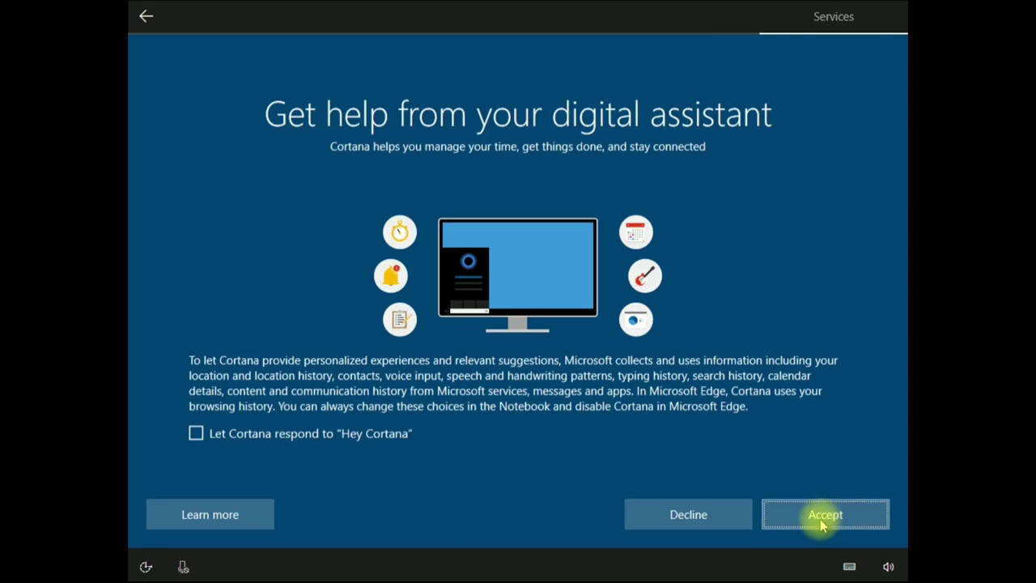
pyautogui.click(822, 520)
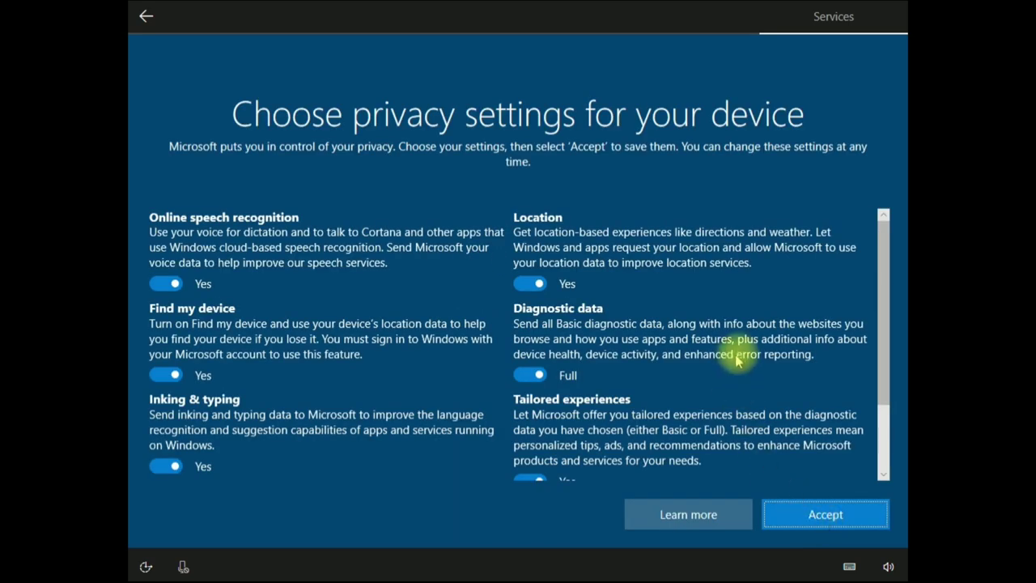
pyautogui.click(843, 514)
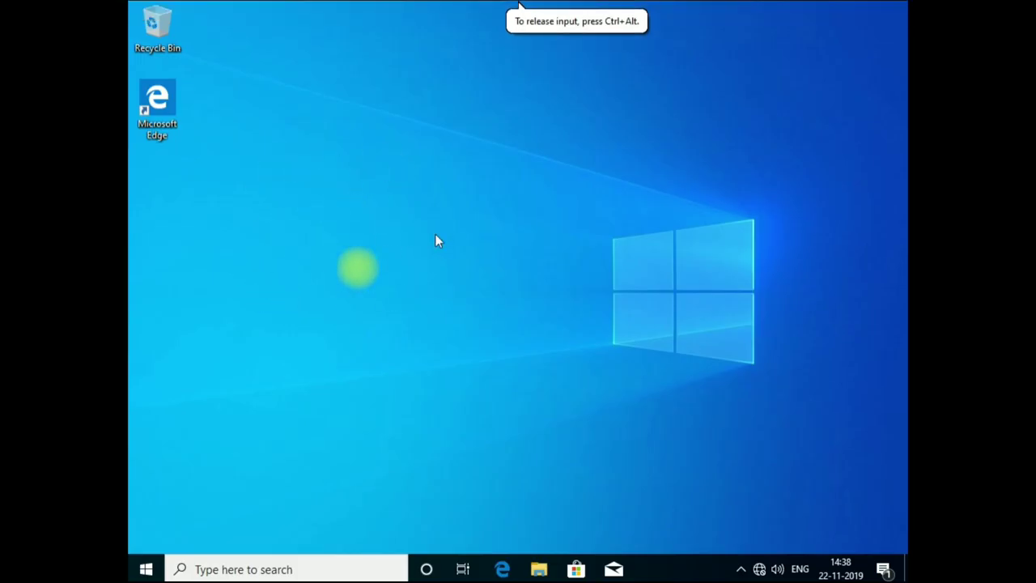
# Search from the taskbar for 'act' to bring up Activation settings
pyautogui.click(160, 241)
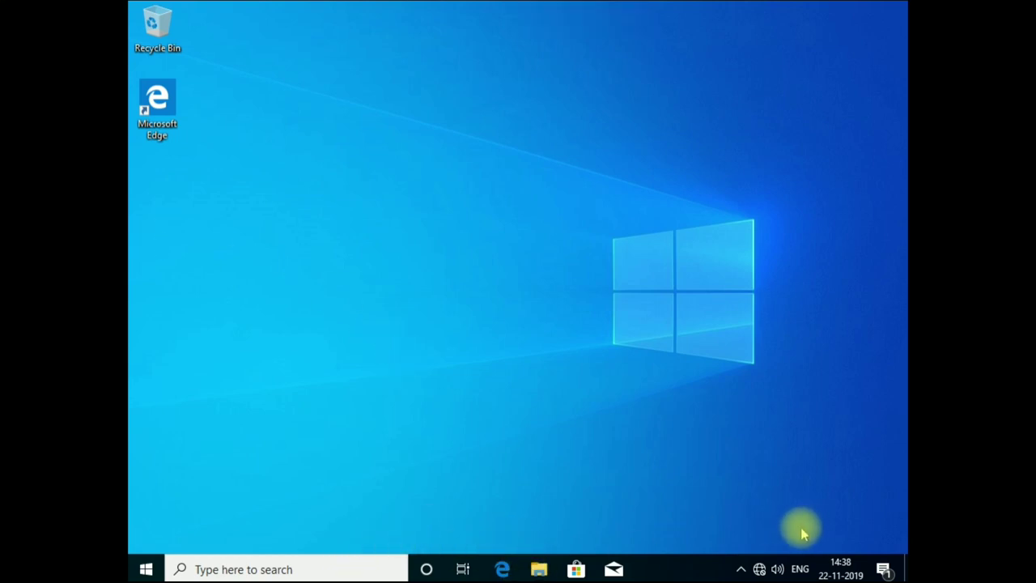
pyautogui.press('super+s')
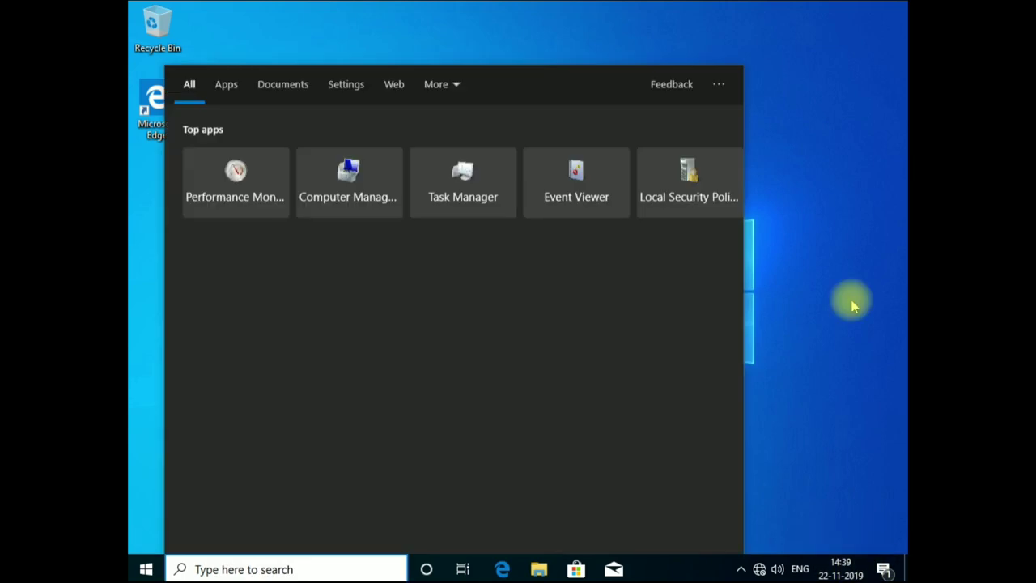
pyautogui.click(851, 301)
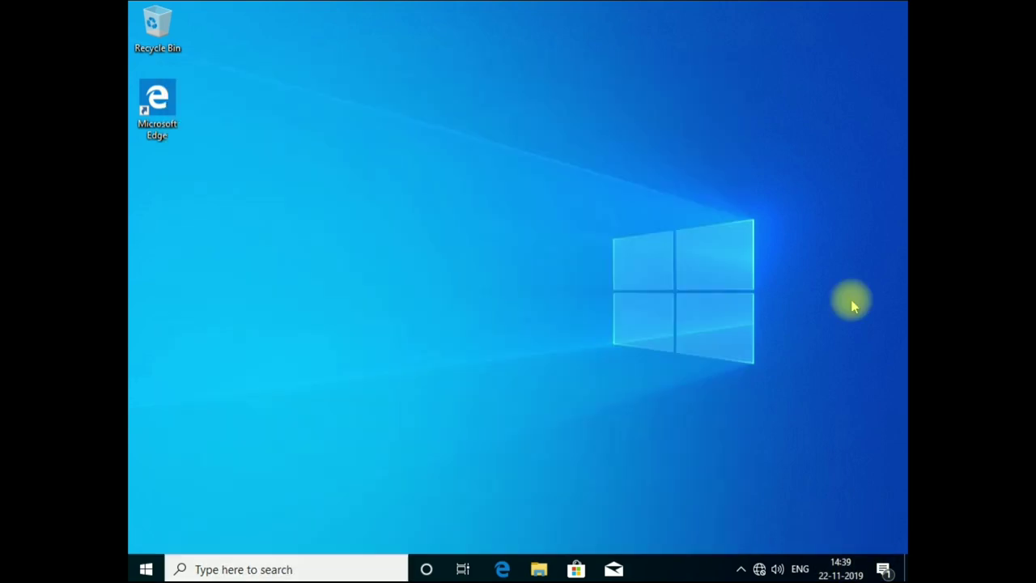
pyautogui.click(253, 570)
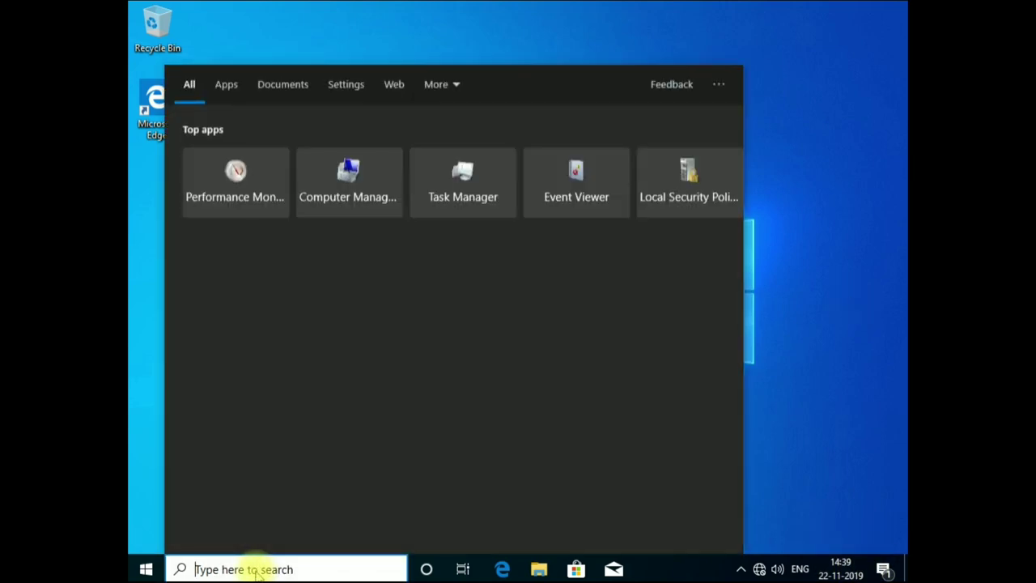
pyautogui.write('act')
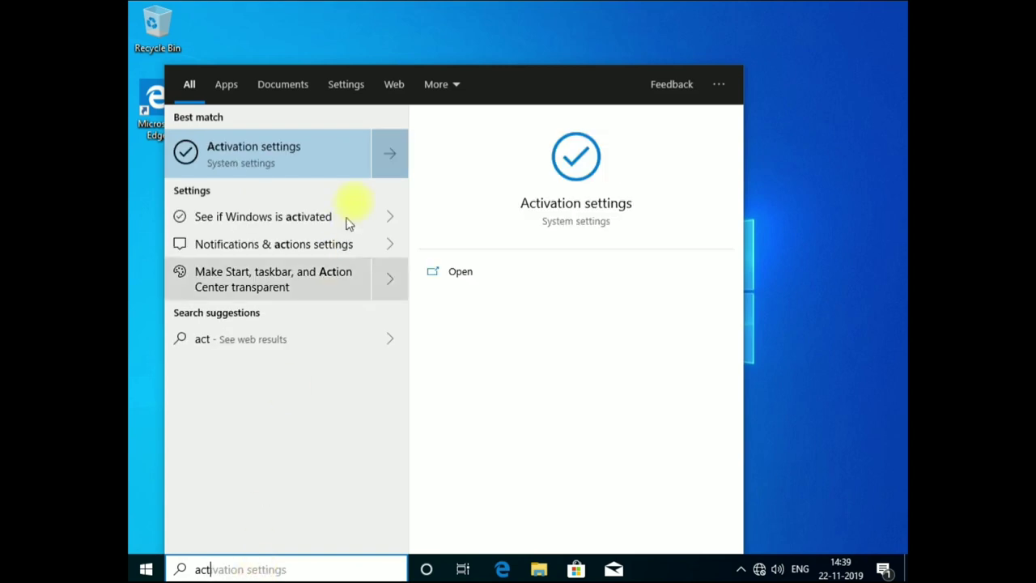
# Open Activation settings and check the network connection status
pyautogui.click(364, 162)
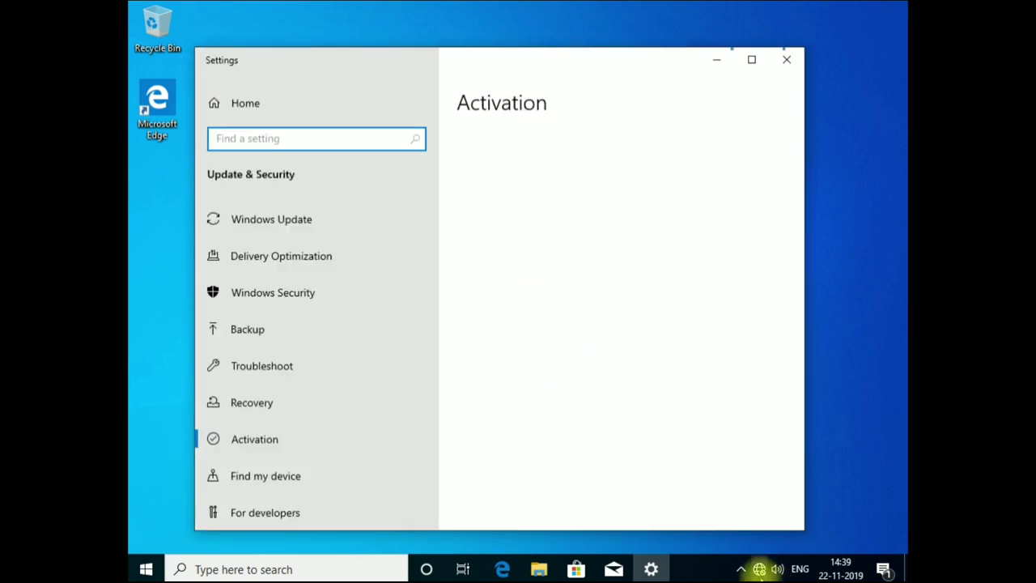
pyautogui.click(759, 569)
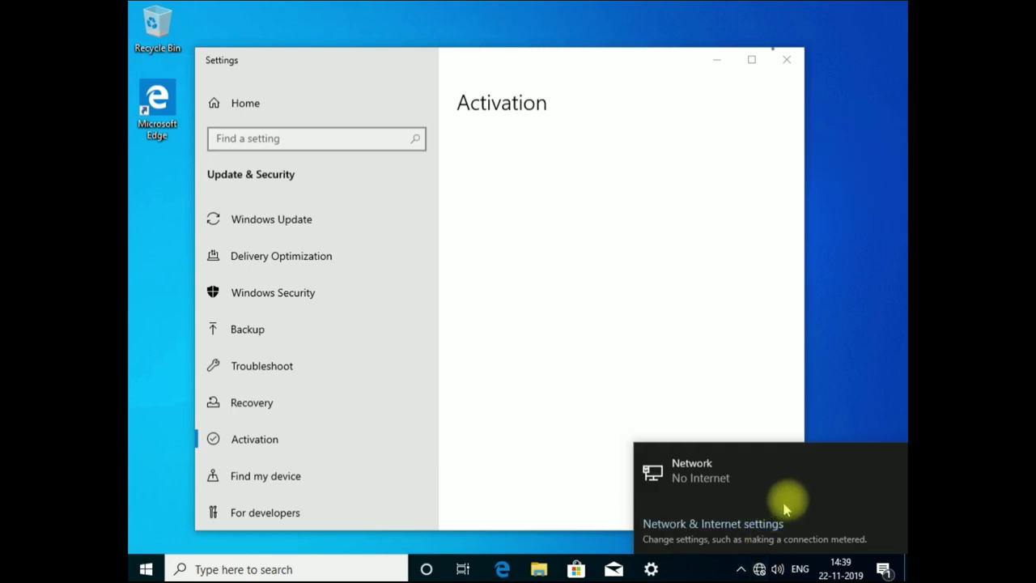
pyautogui.click(828, 379)
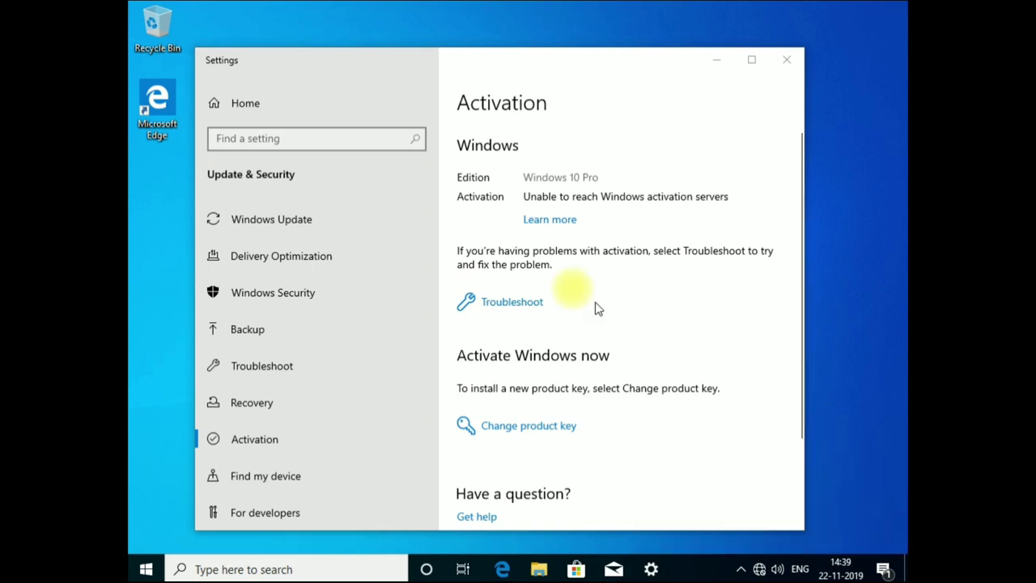
# Open the product key prompt, cancel it, and close Settings
pyautogui.click(518, 428)
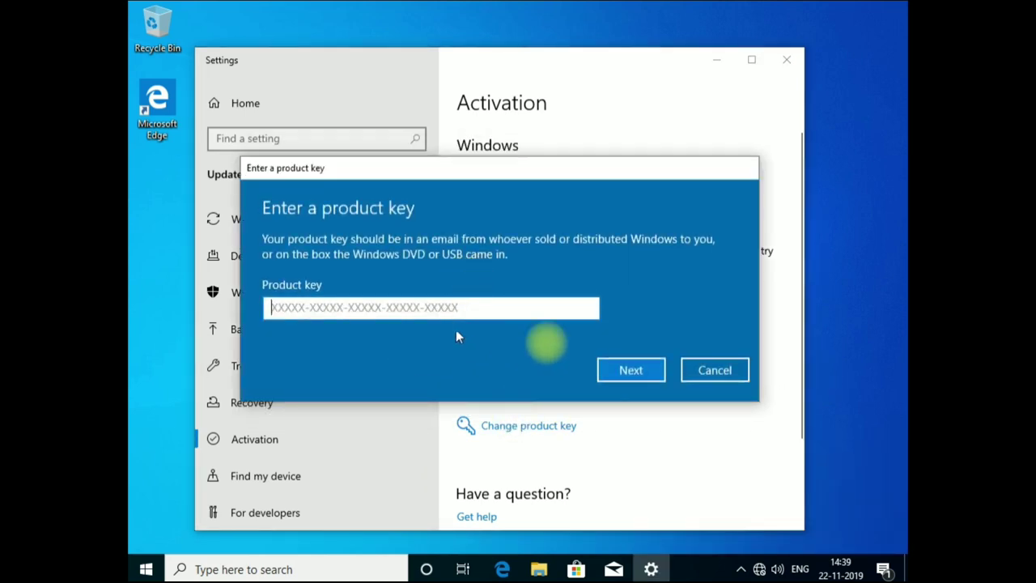
pyautogui.click(713, 371)
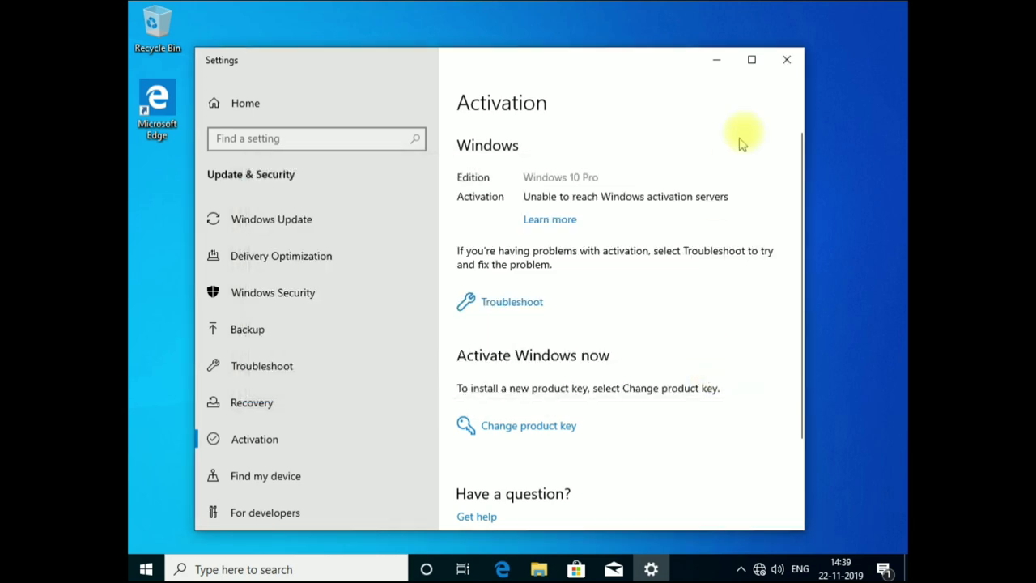
pyautogui.click(785, 62)
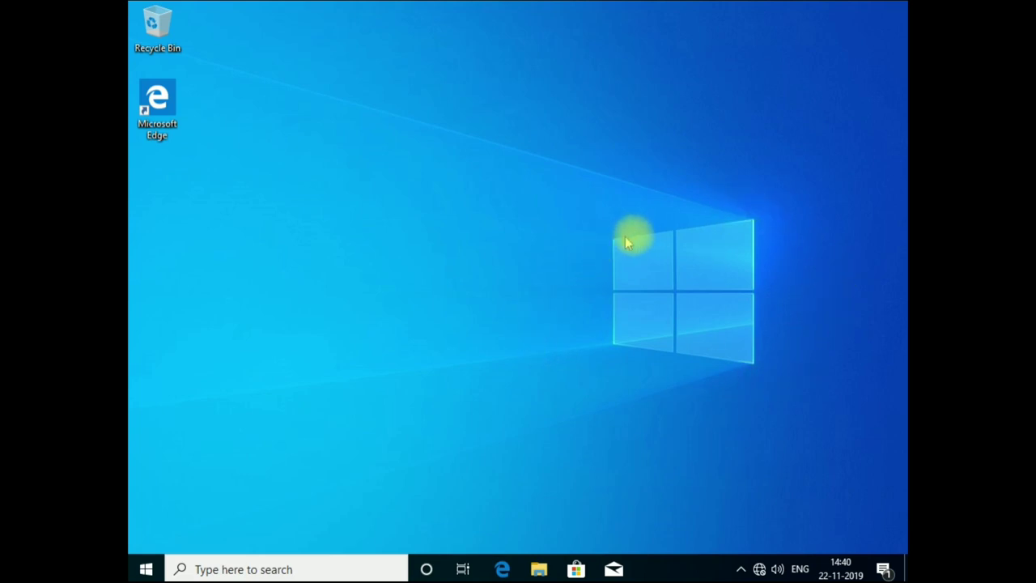
# Check Local Disk (C:) free space (36.0 GB of 48.2 GB) in This PC, then minimize Explorer
pyautogui.press('super+e')
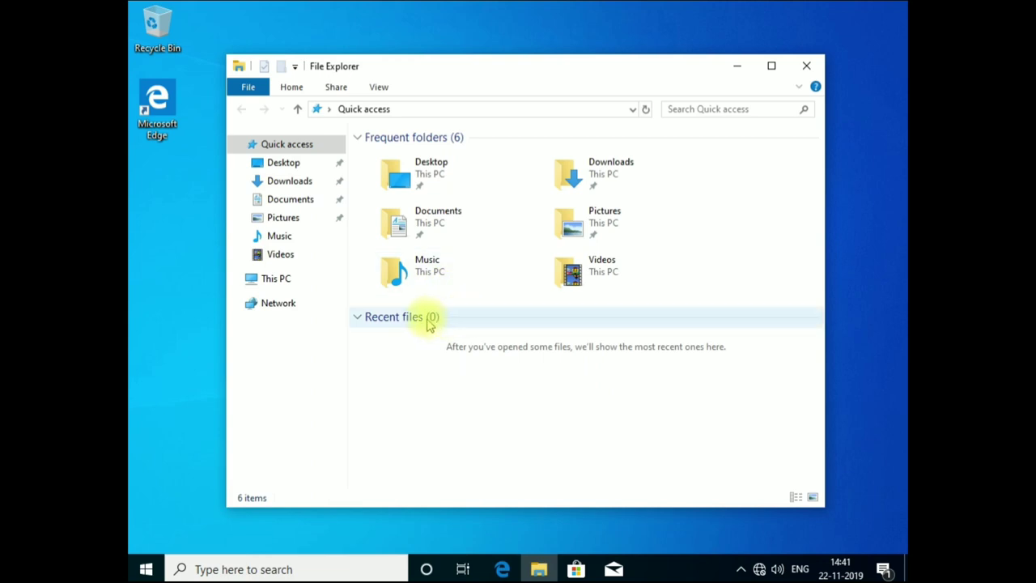
pyautogui.click(279, 278)
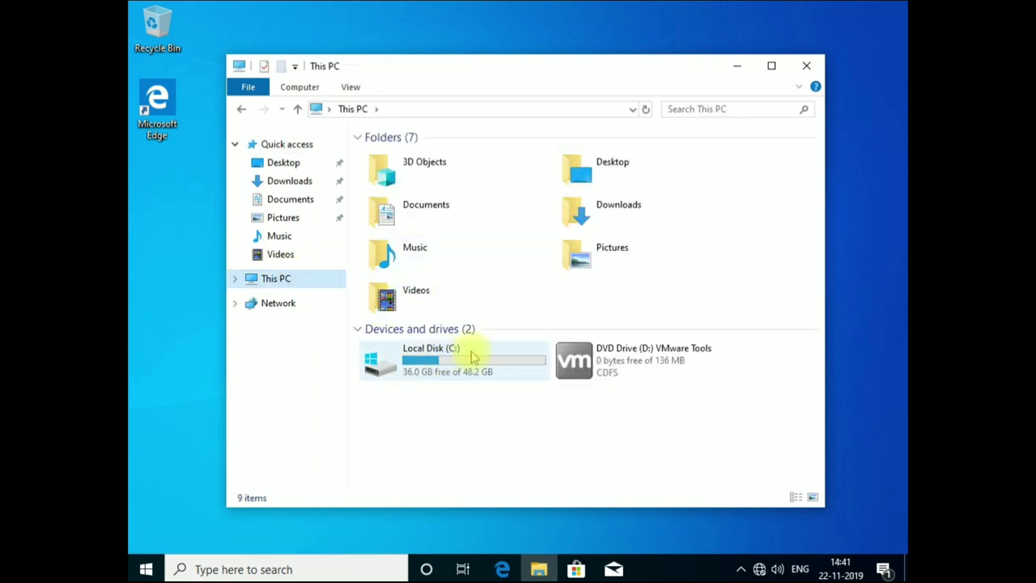
pyautogui.moveTo(460, 366)
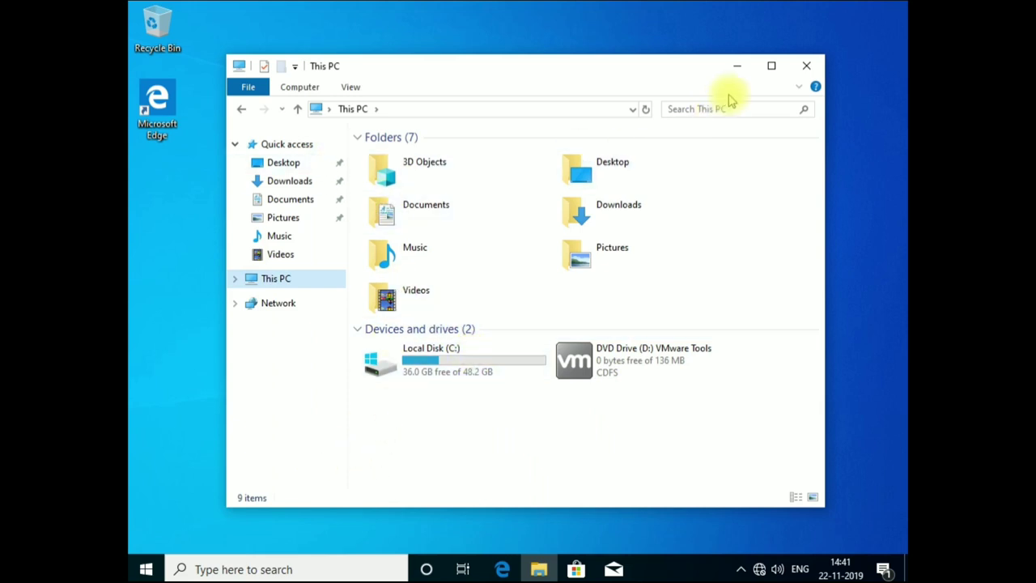
pyautogui.click(737, 66)
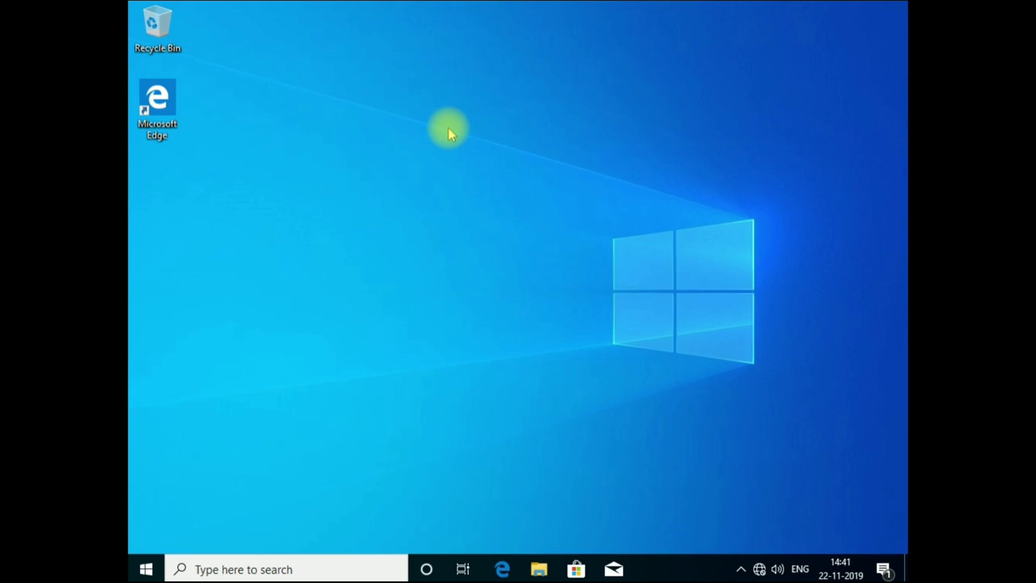